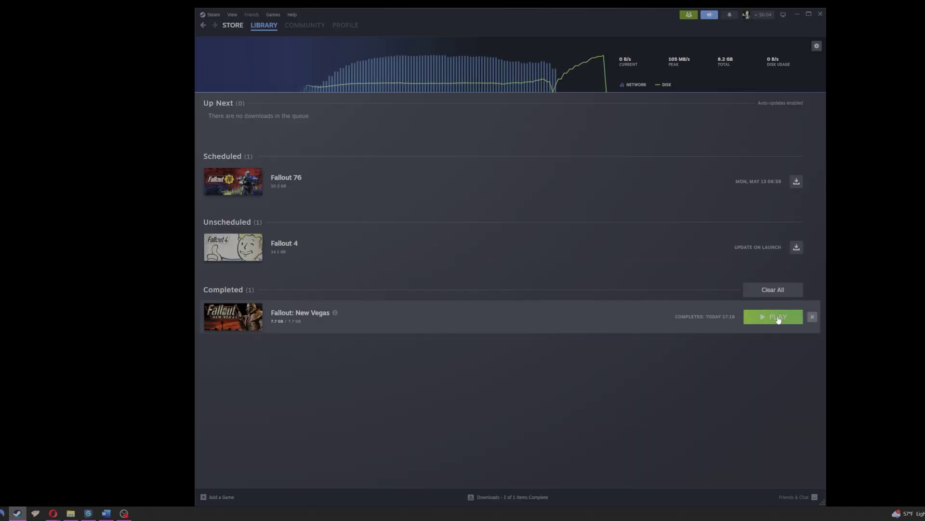
- Launch Fallout: New Vegas from the completed downloads in Steam
left_click(775, 317)
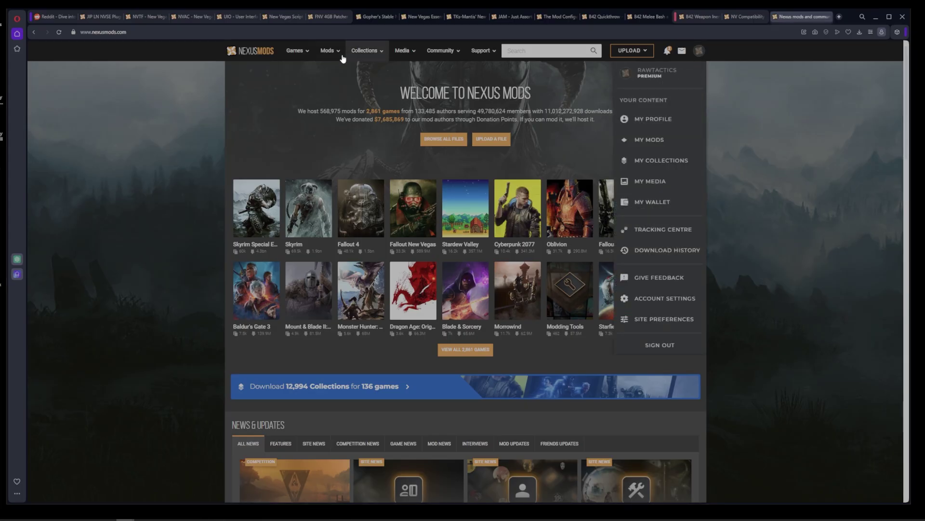
- Find the Vortex download on Nexus Mods, and activate Fallout: New Vegas as the managed game in Vortex
left_click(339, 53)
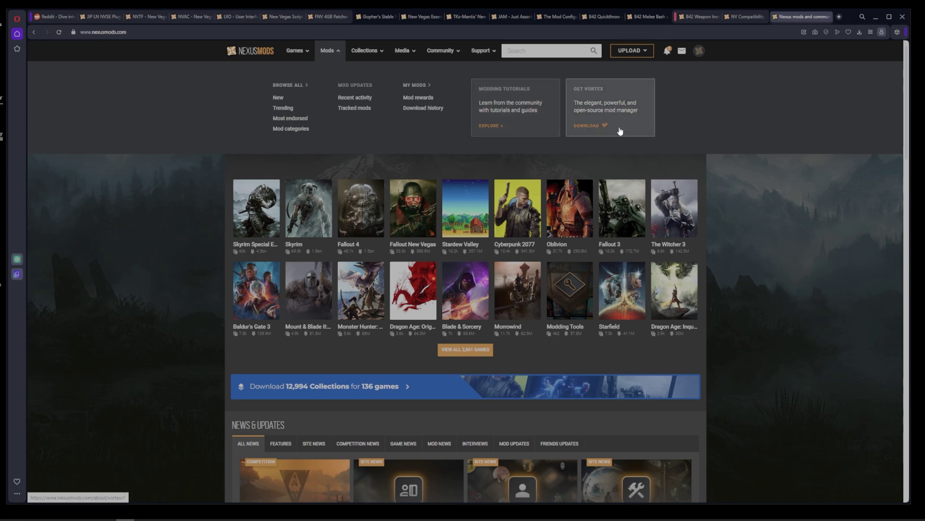
left_click(877, 19)
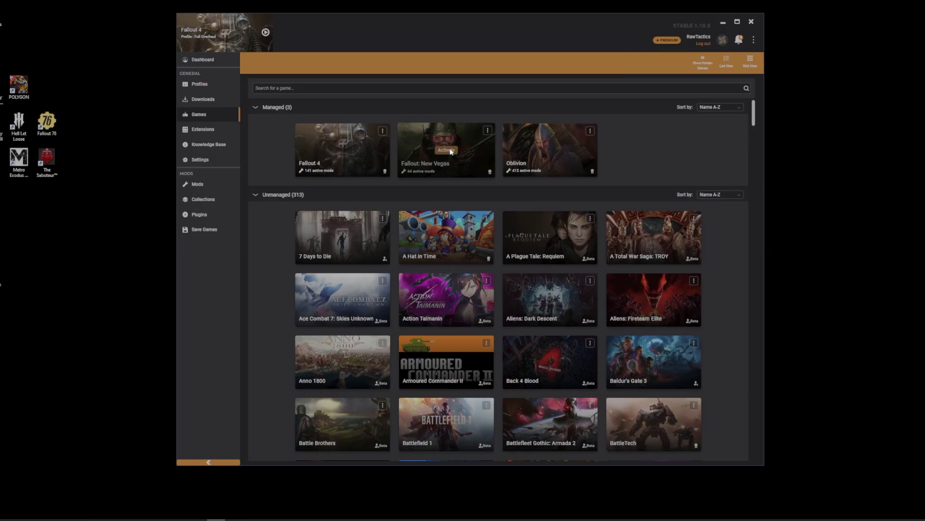
left_click(450, 151)
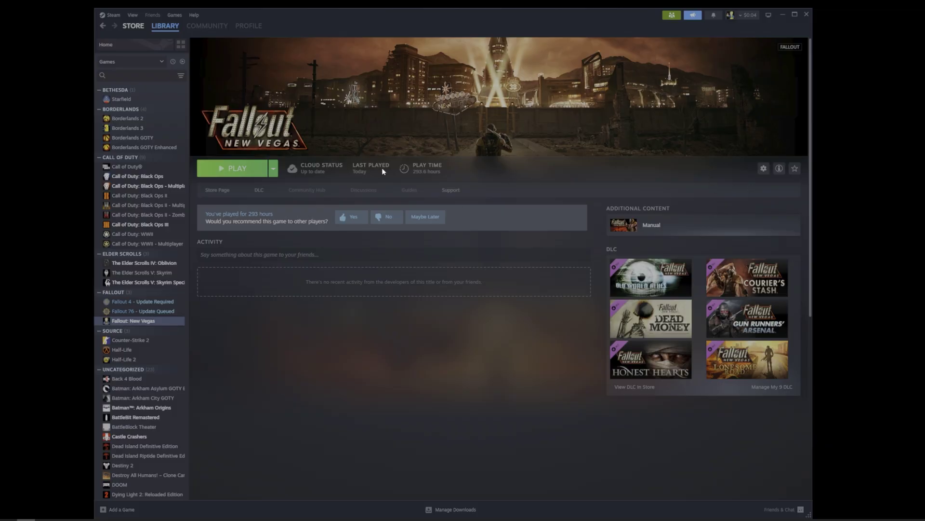
- Switch to the Steam library and browse the local files of Fallout: New Vegas
right_click(147, 321)
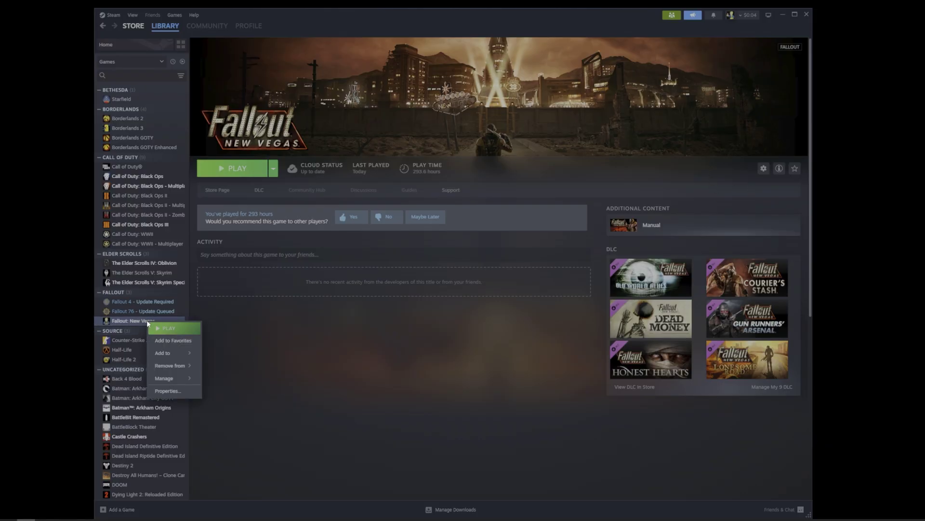
mouse_move(185, 382)
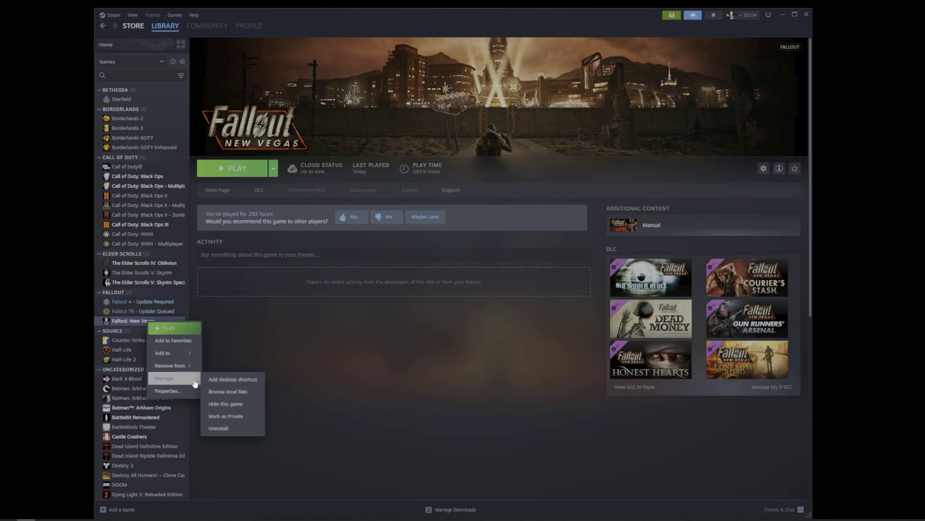
left_click(227, 392)
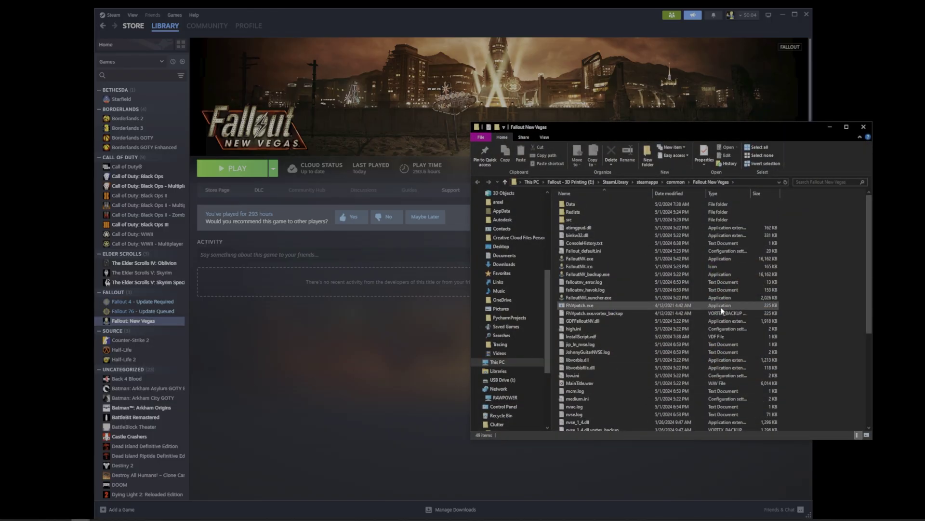
- Trace the game's install path from the SteamLibrary folder through steamapps and common
left_click(606, 183)
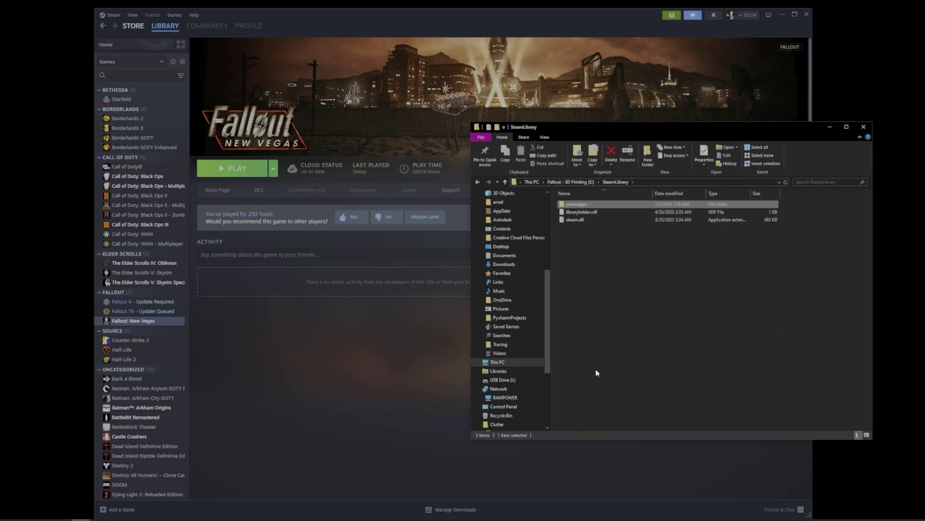
double_click(582, 205)
double_click(578, 204)
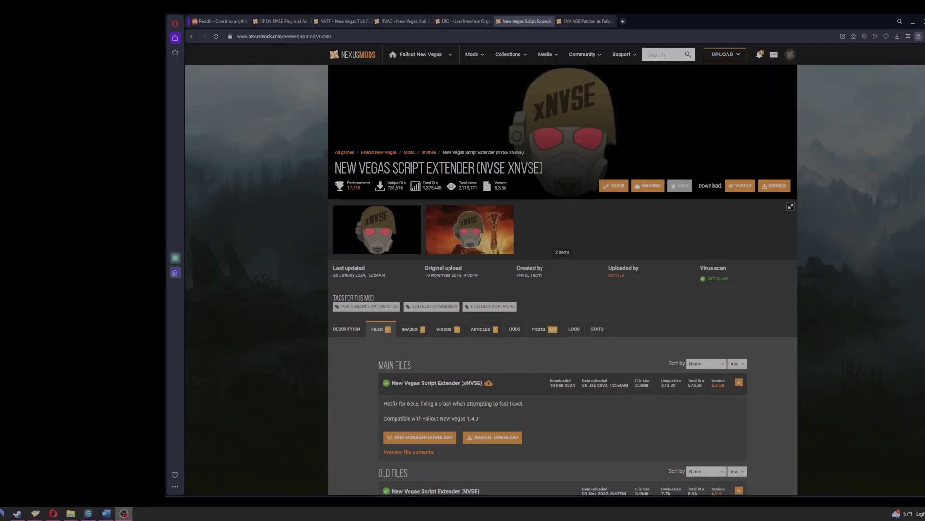
- Get the New Vegas Script Extender from Nexus Mods and extract nvse_5_1_beta4.7z into its own folder in Modding Essentials
scroll(473, 195, "down", 2)
left_click(514, 332)
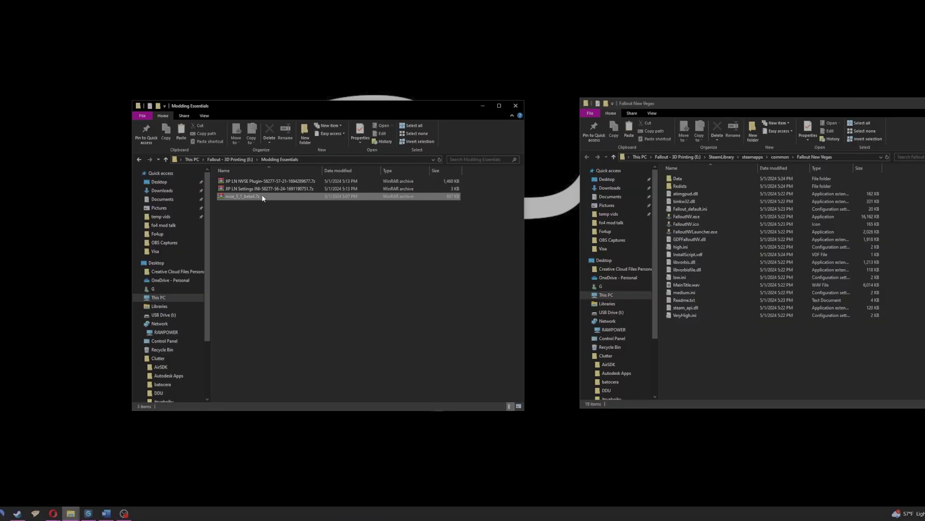
right_click(262, 195)
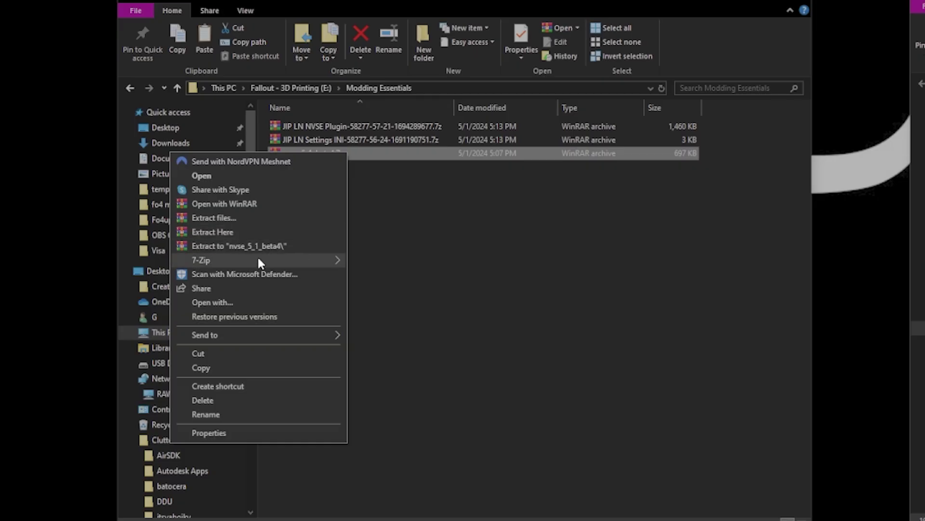
mouse_move(258, 262)
left_click(390, 289)
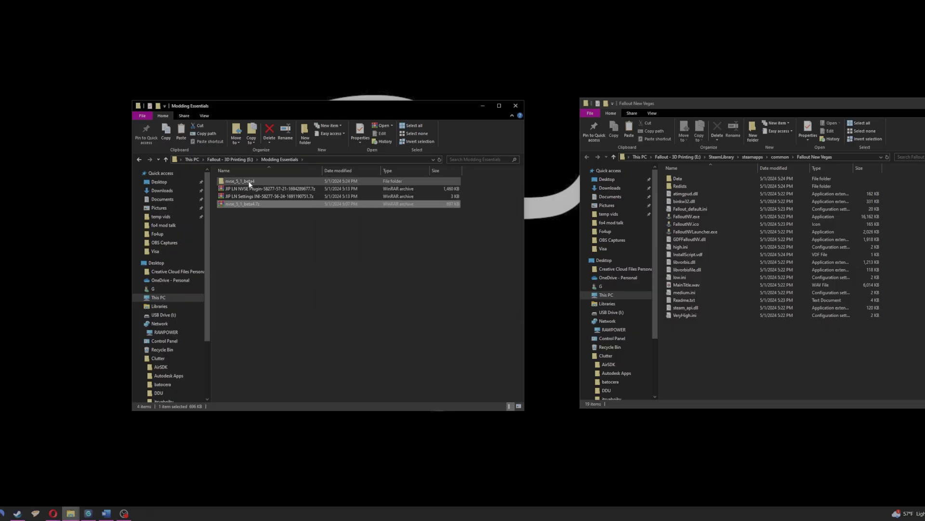
- Move everything inside the extracted nvse_5_1_beta4 folder into the Fallout New Vegas game folder
double_click(249, 181)
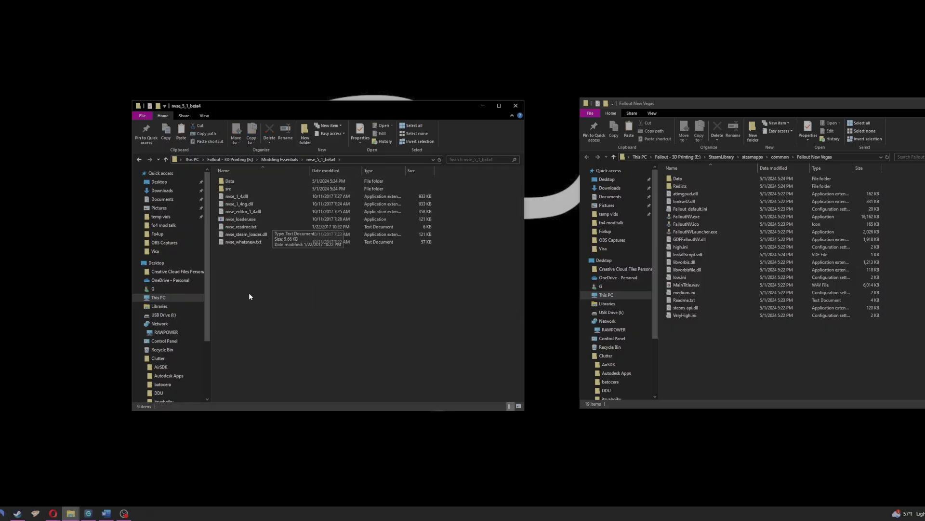
left_click_drag(249, 294, 234, 178)
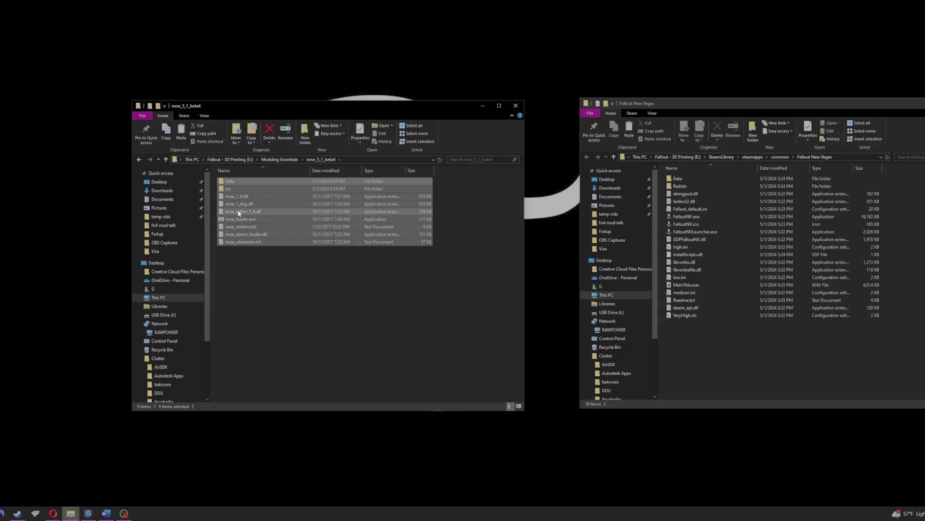
left_click_drag(238, 213, 913, 244)
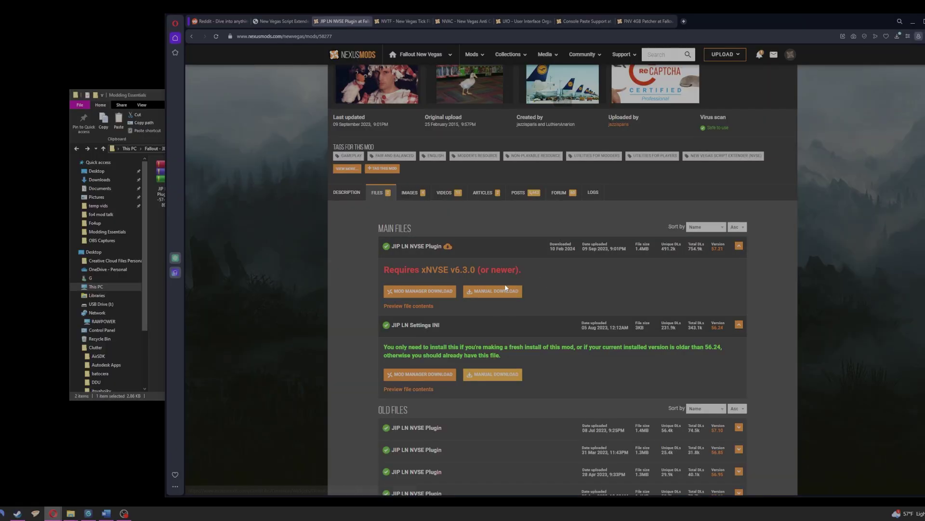
- Leave the browser and extract the JIP LN NVSE Plugin and JIP LN Settings INI archives directly into Modding Essentials
left_click(912, 26)
left_click_drag(236, 260, 167, 183)
right_click(168, 183)
mouse_move(96, 268)
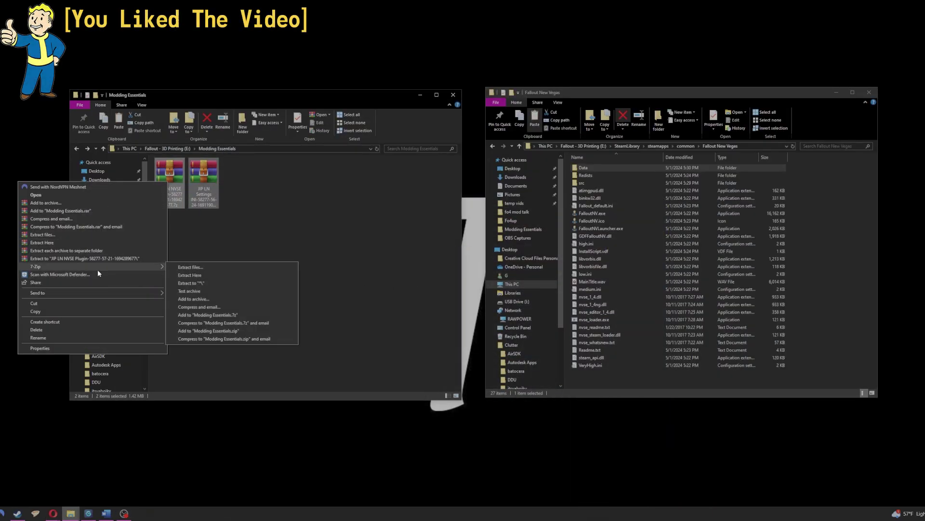
left_click(194, 275)
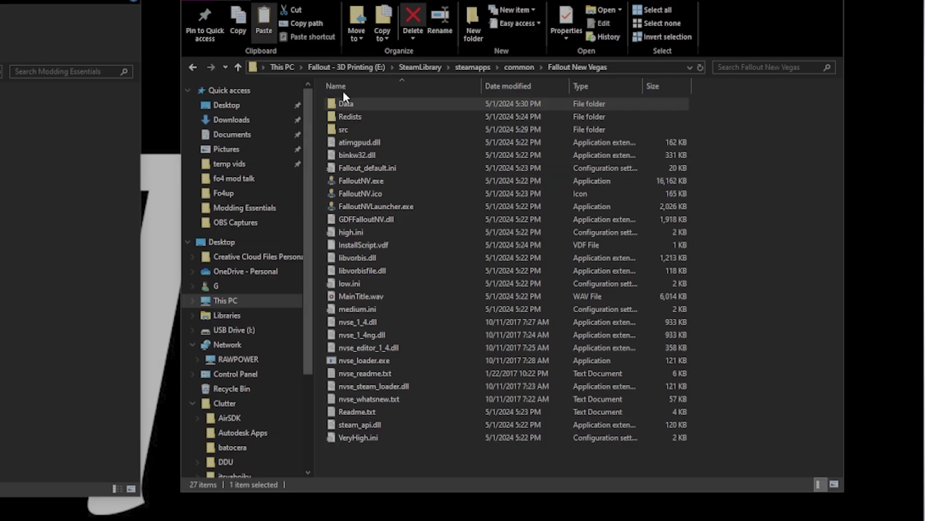
- Move the extracted nvse and textures folders into the game's Data folder, replacing files with the same names
double_click(346, 104)
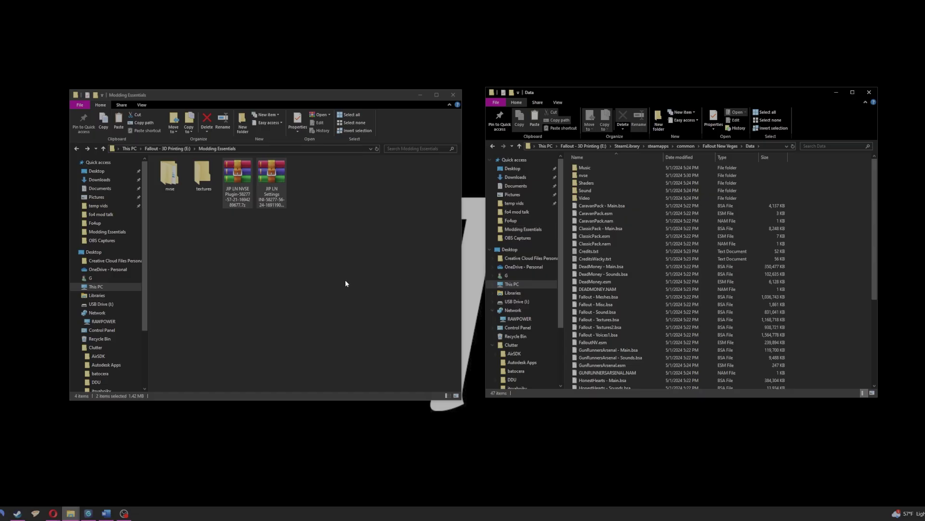
left_click_drag(163, 213, 203, 179)
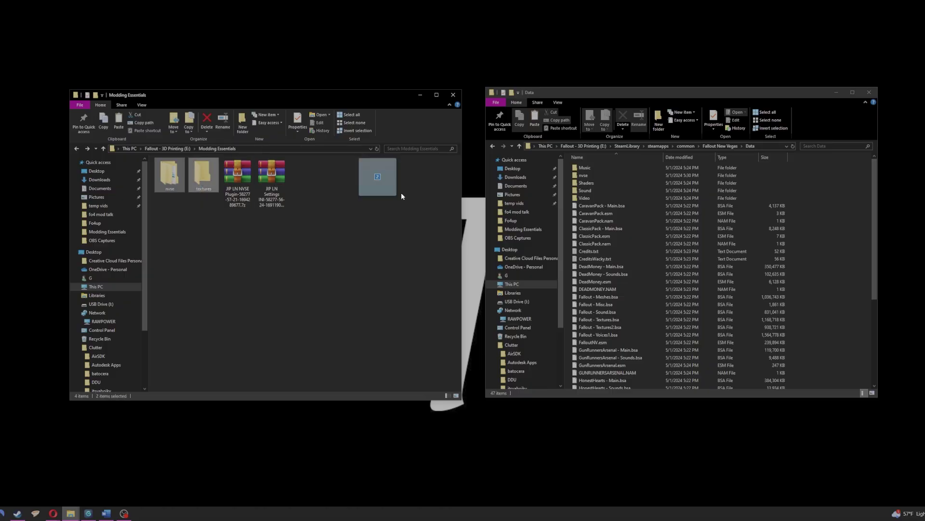
left_click_drag(401, 192, 825, 235)
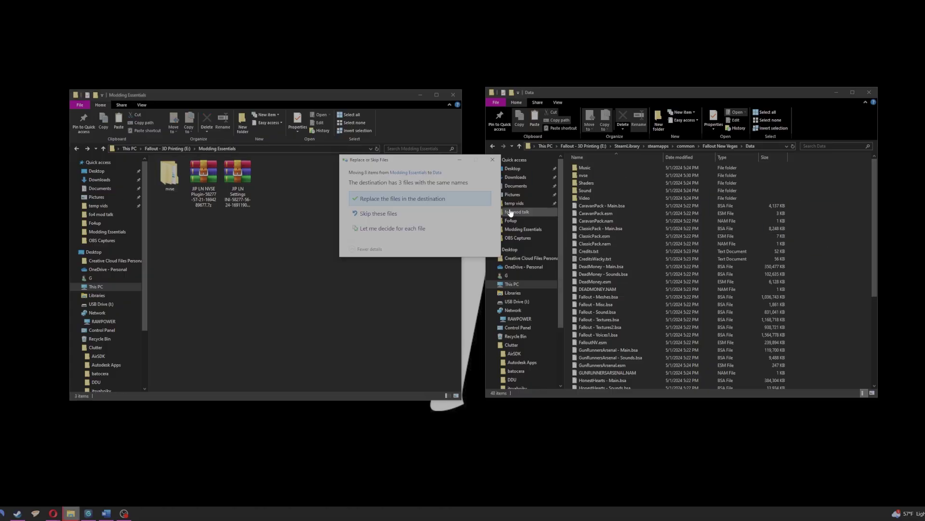
left_click(425, 199)
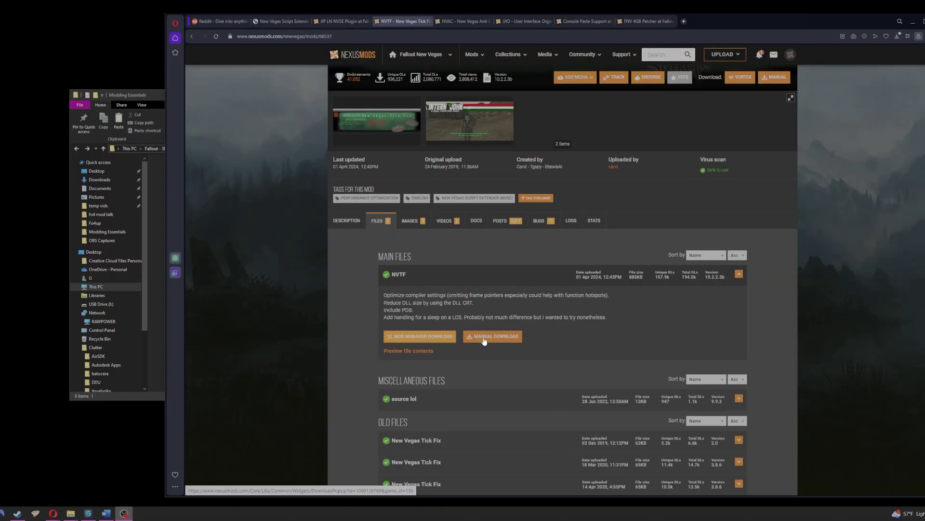
- Download the NVTF main file manually from Nexus Mods and extract its archive directly into Modding Essentials
left_click(485, 338)
left_click(412, 233)
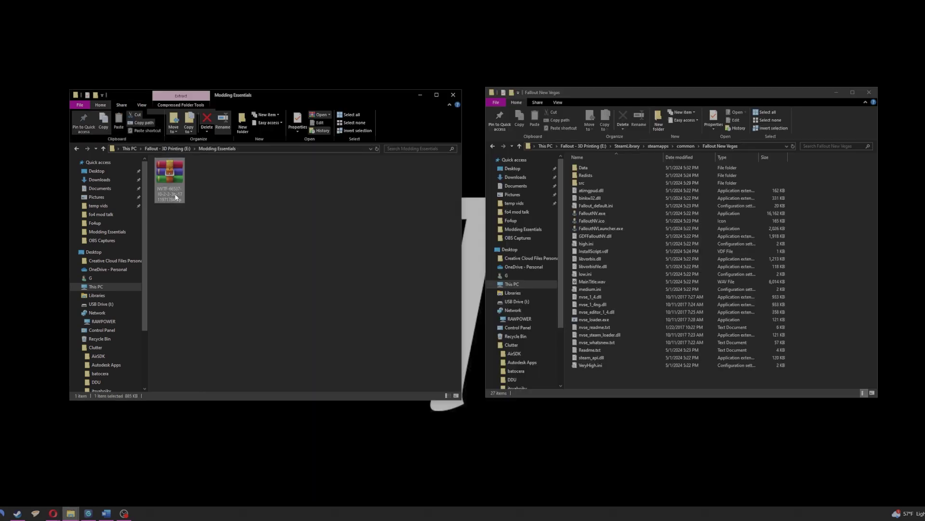
right_click(176, 197)
mouse_move(128, 257)
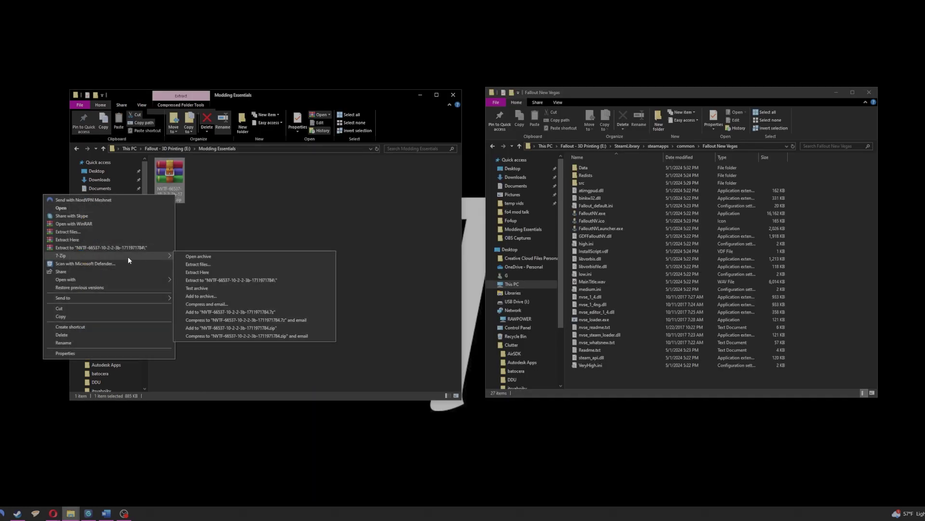
left_click(199, 276)
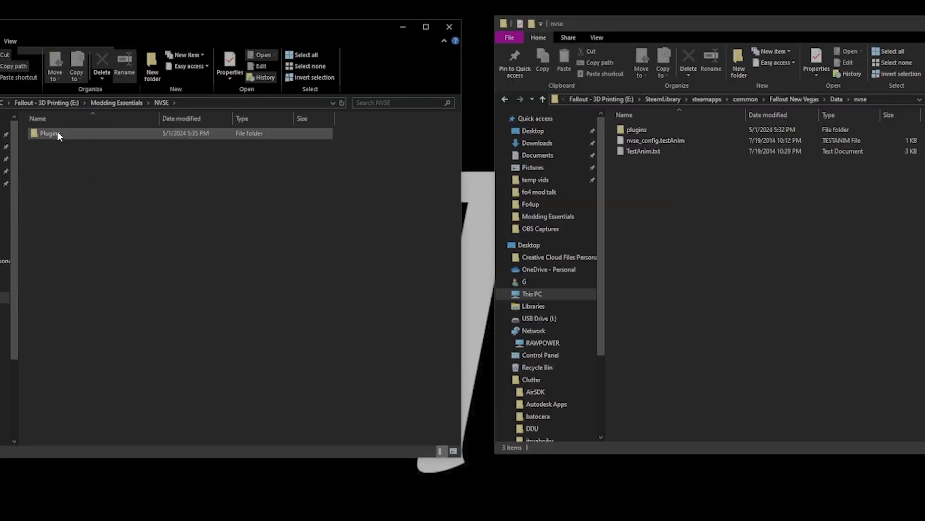
- Move the contents of the extracted NVTF Plugins folder into the game's Data\nvse\plugins folder
double_click(57, 132)
double_click(662, 131)
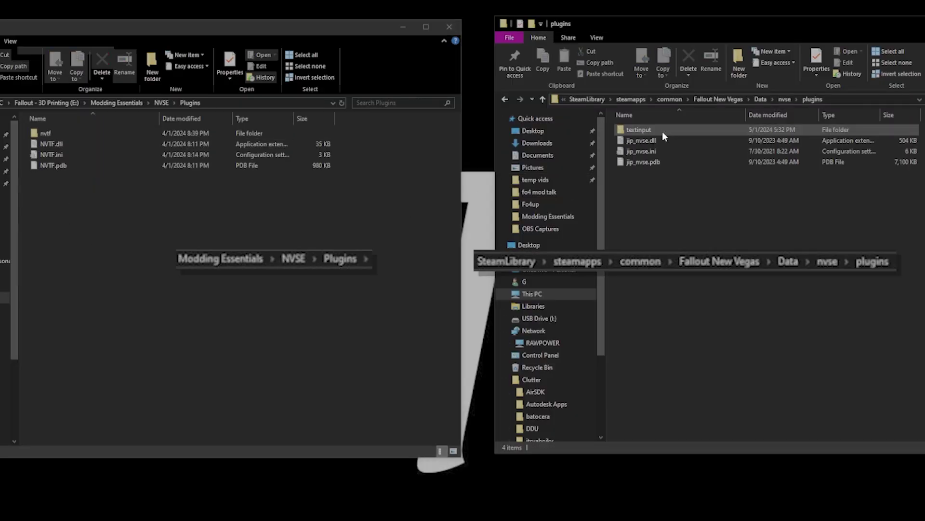
left_click_drag(82, 224, 872, 279)
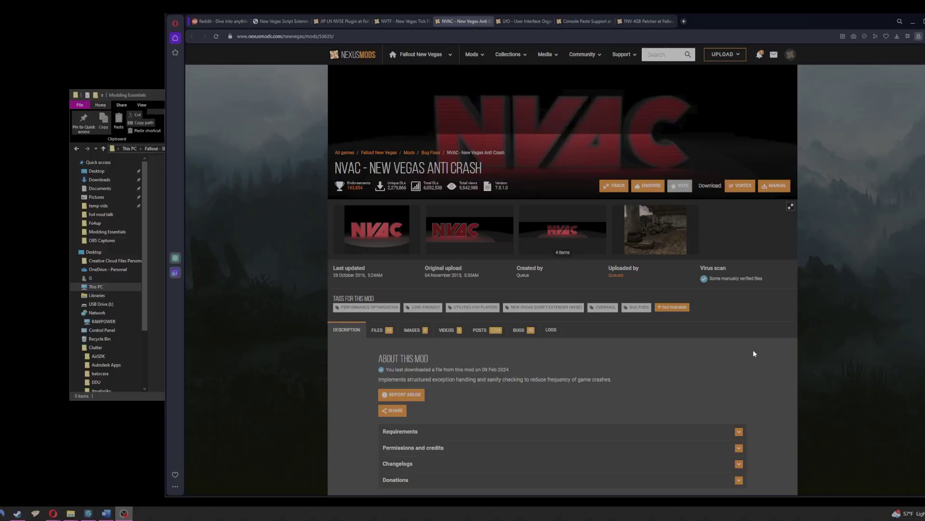
- Download the main file of NVAC - New Vegas Anti Crash manually from Nexus Mods
left_click(387, 331)
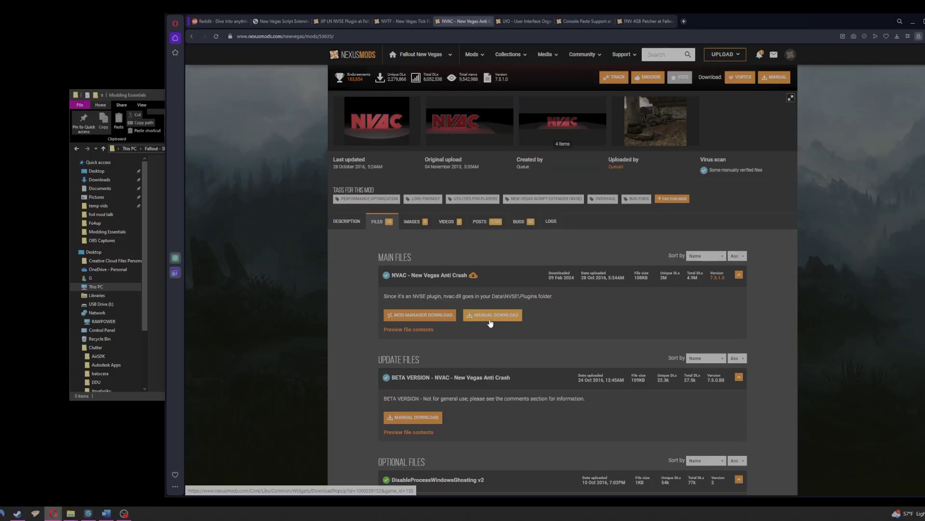
left_click(489, 319)
- Extract the NVAC archive directly into Modding Essentials and delete the zip file
right_click(176, 194)
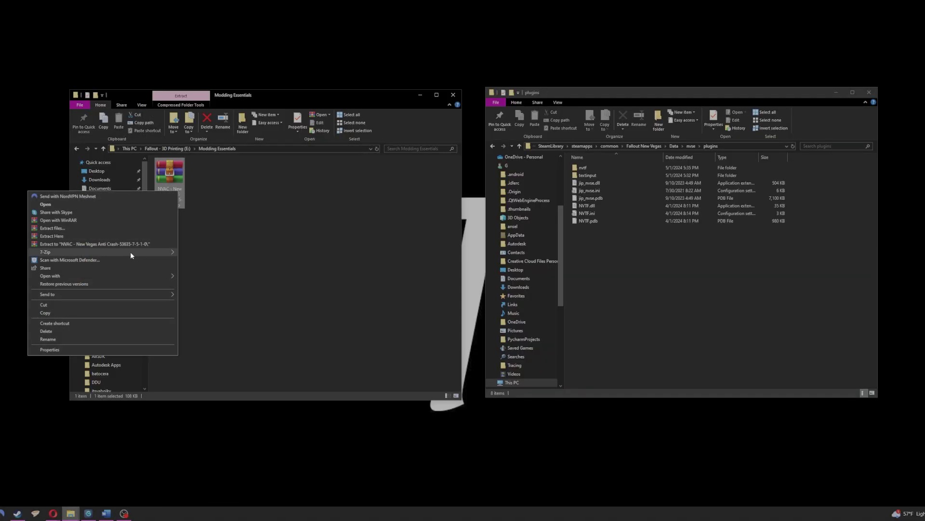
mouse_move(130, 252)
left_click(199, 268)
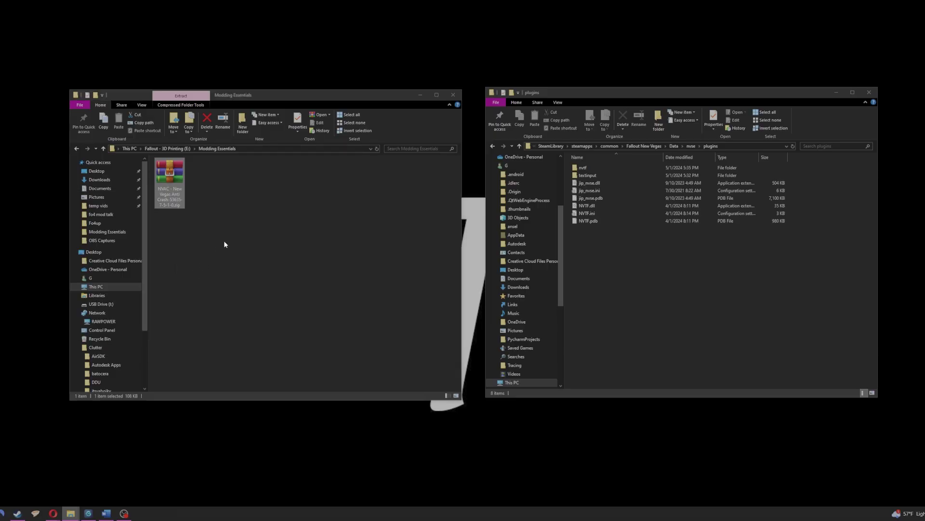
key("Delete")
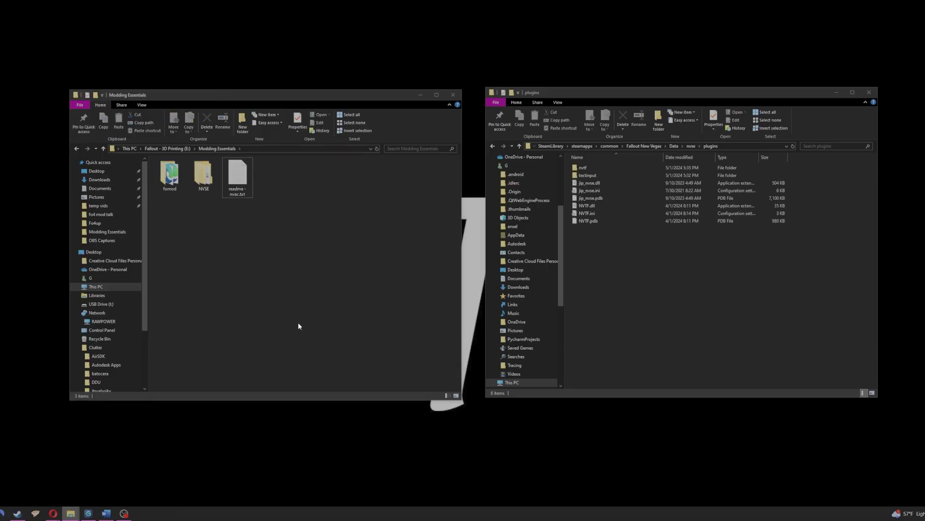
- Move nvac.dll from the extracted NVSE\Plugins folder into the game's Data\nvse\plugins folder
double_click(209, 185)
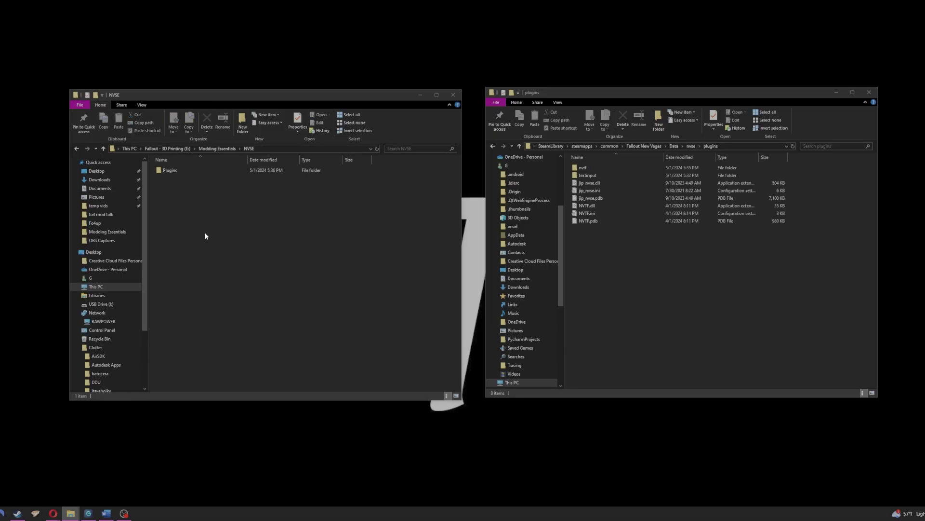
double_click(179, 171)
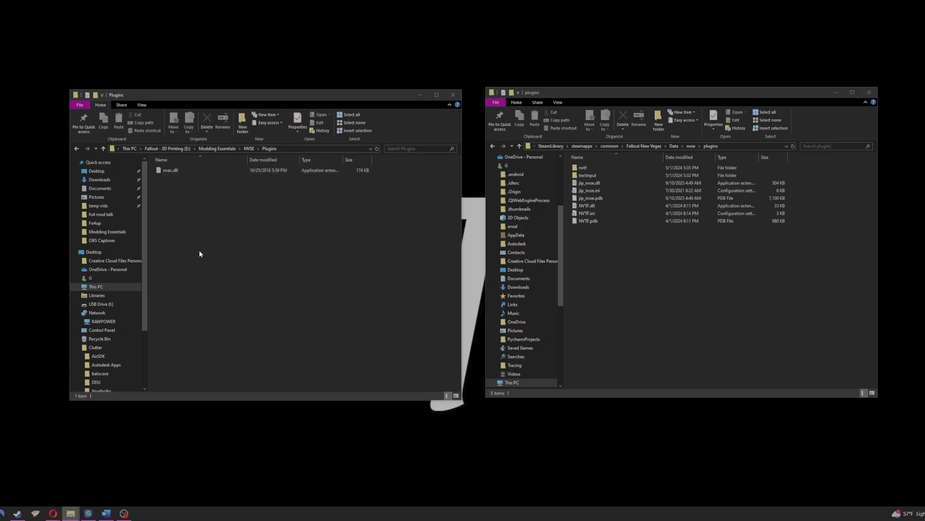
left_click(177, 172)
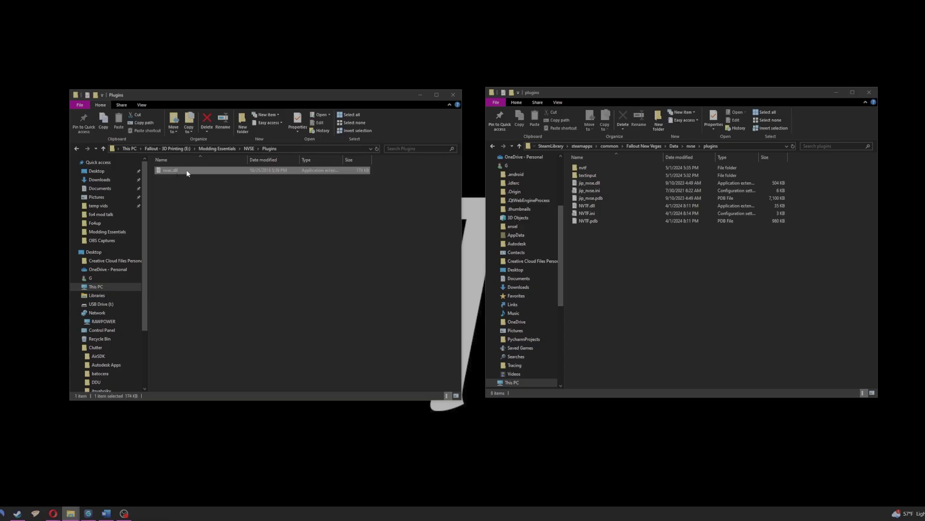
left_click_drag(187, 174, 642, 294)
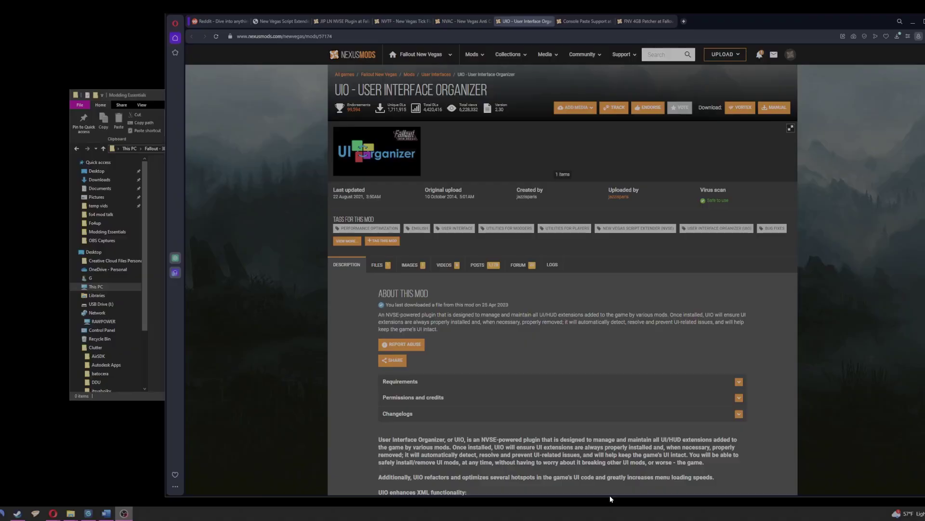
- Download the main UIO file manually and move its extracted nvse and uio folders into the game's Data folder
left_click(379, 265)
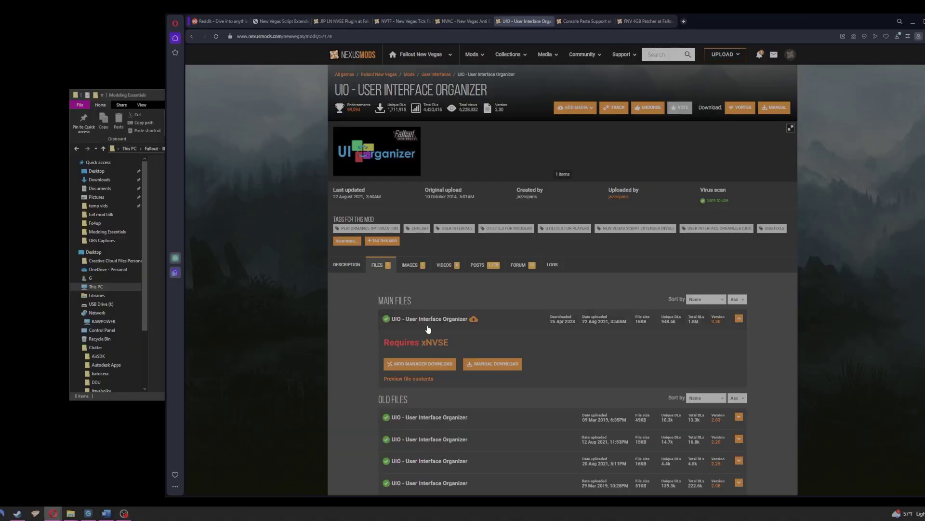
left_click(496, 367)
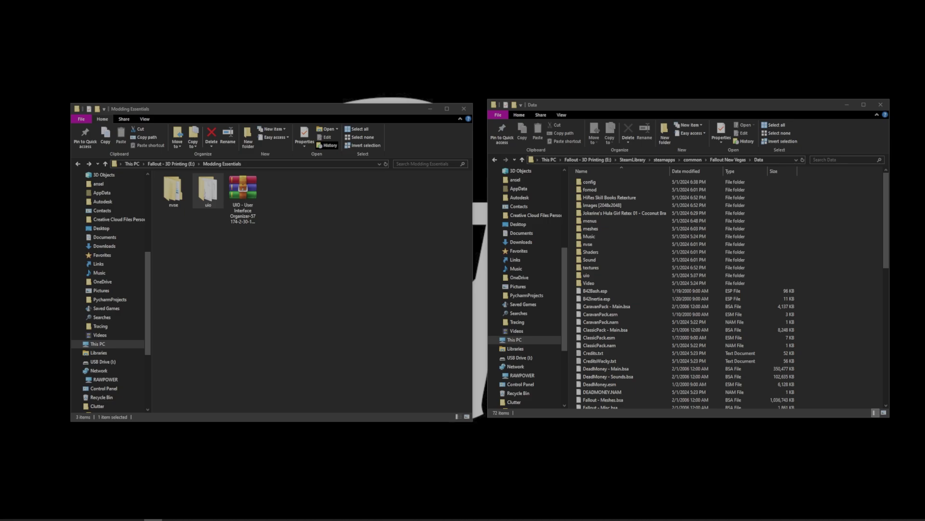
left_click_drag(212, 235, 173, 200)
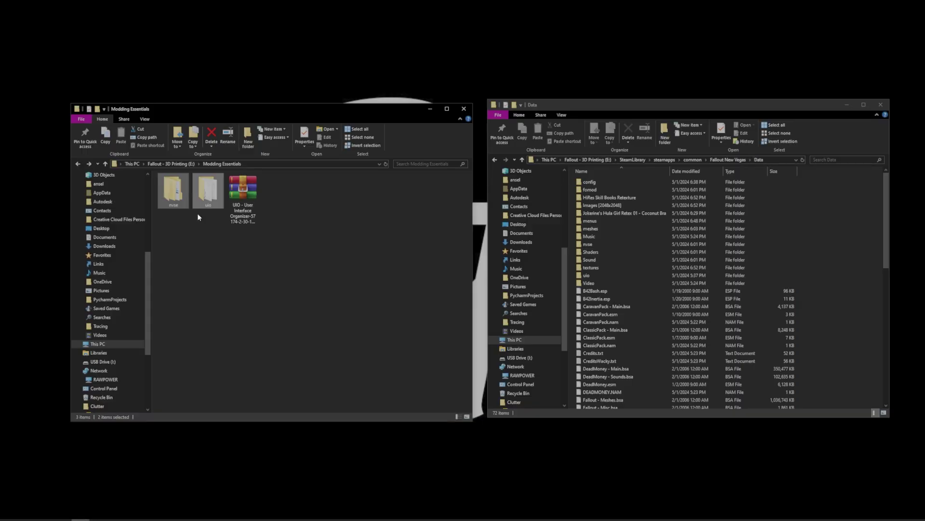
left_click_drag(205, 218, 826, 247)
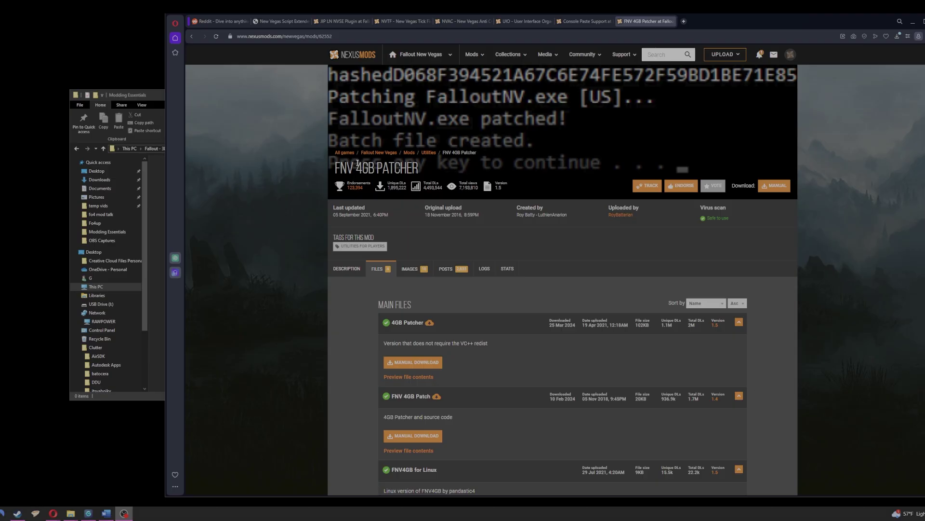
- Download the 4GB Patcher main file manually, extract it directly into Modding Essentials and delete the archive
scroll(444, 305, "down", 2)
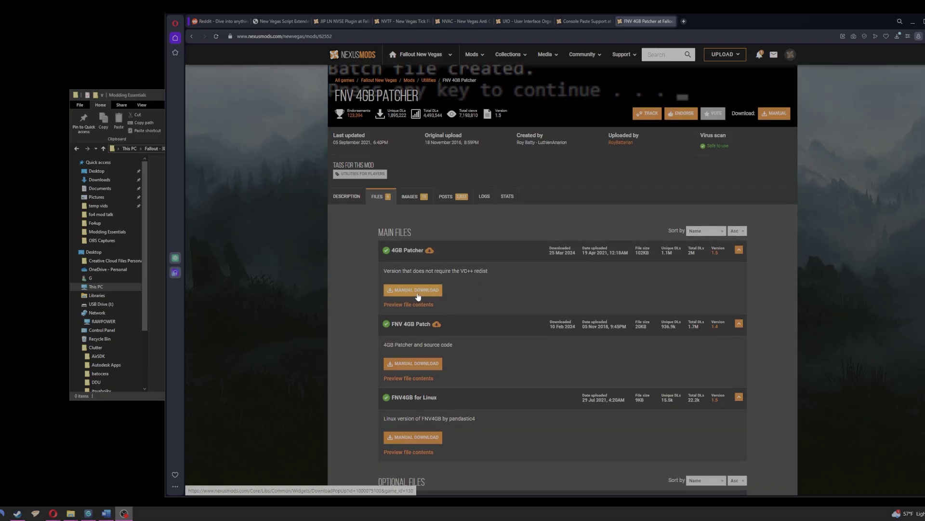
left_click(417, 292)
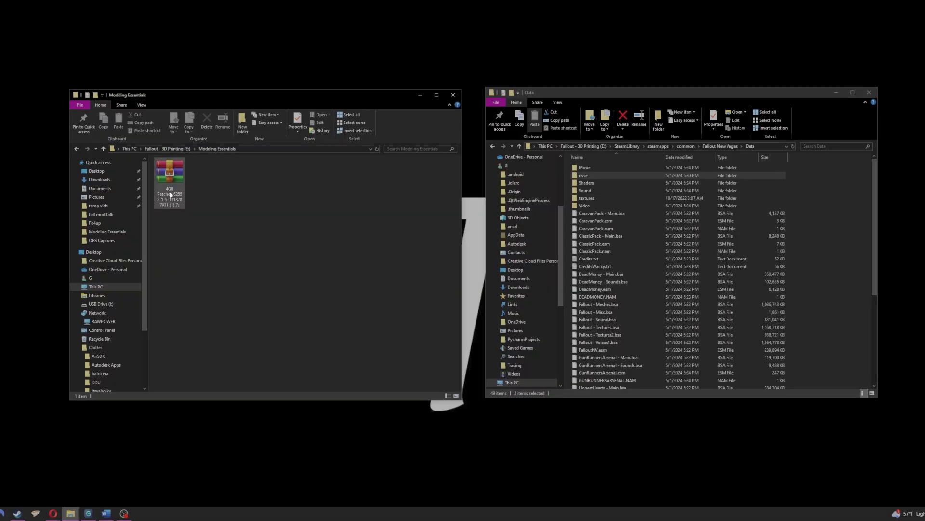
right_click(170, 193)
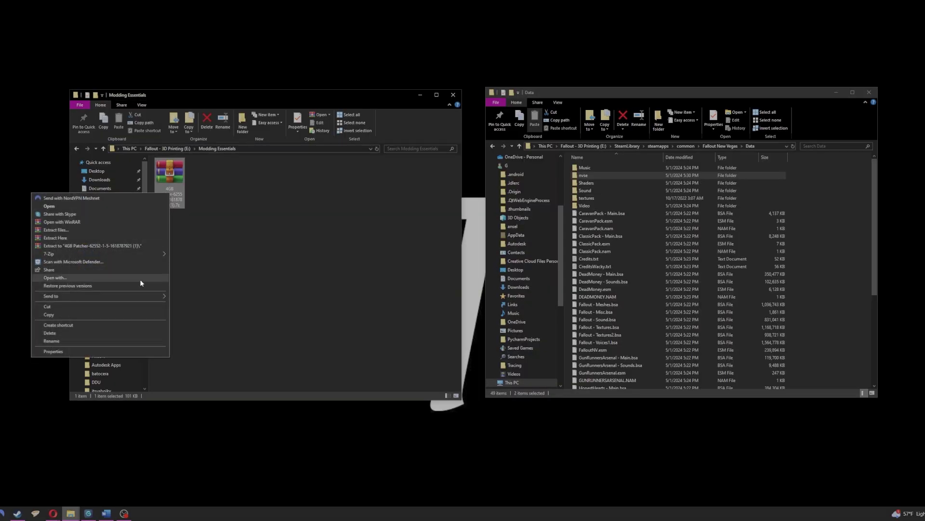
left_click(77, 237)
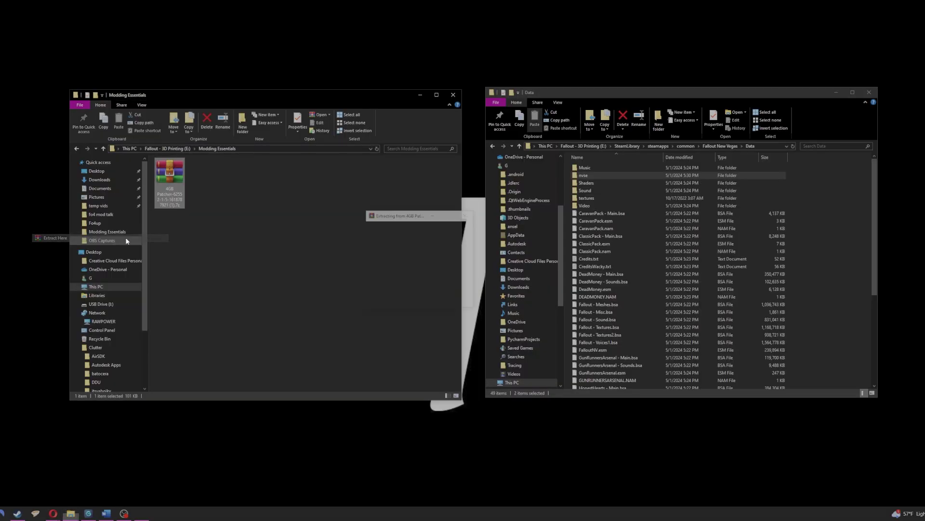
key("Delete")
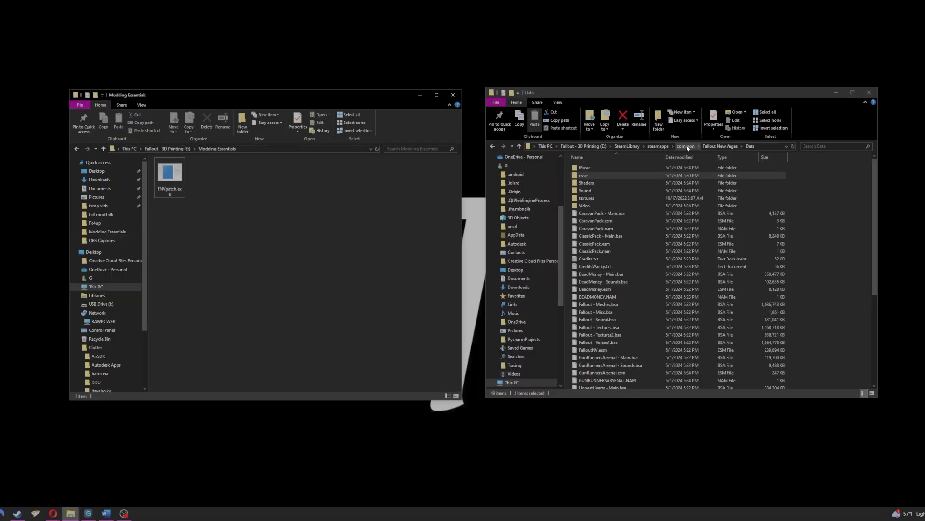
- Move FNVpatch.exe into the main Fallout New Vegas folder and run it to patch the game executable
left_click(718, 146)
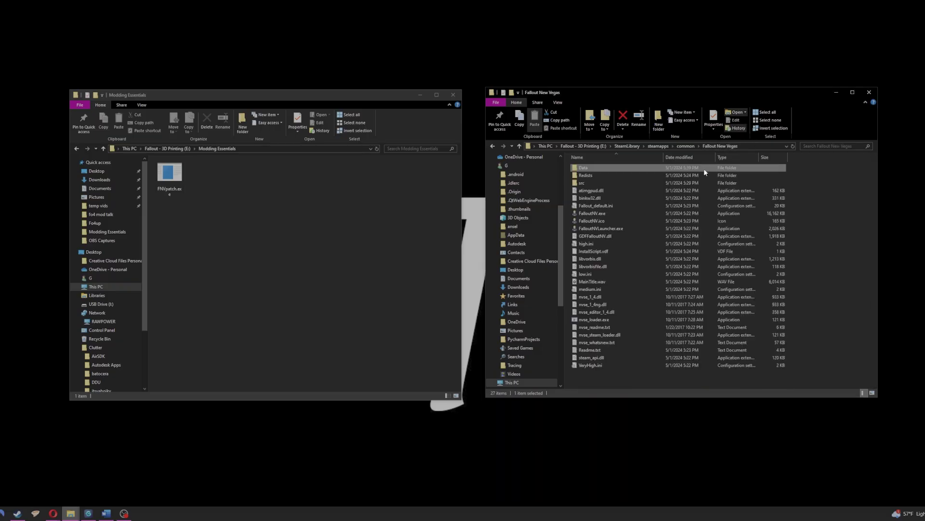
left_click(169, 174)
left_click_drag(170, 175, 835, 235)
right_click(585, 374)
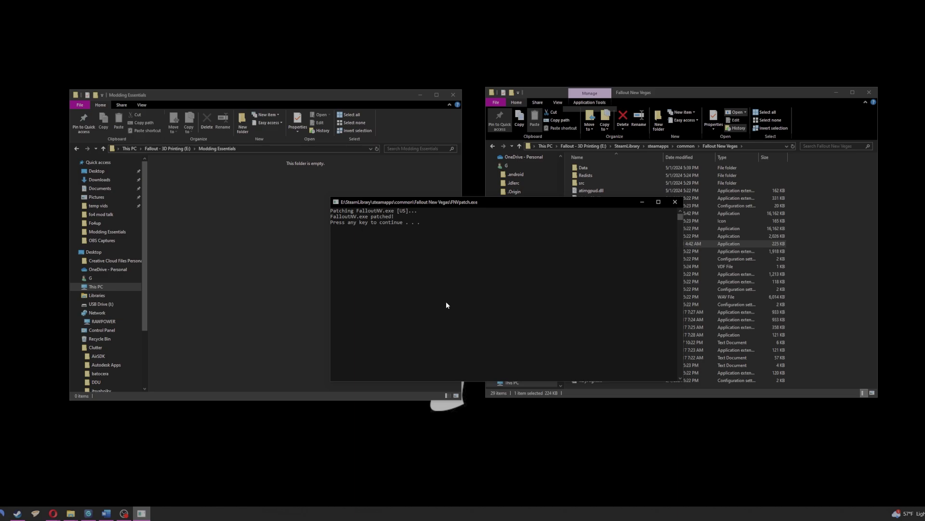
key("Return")
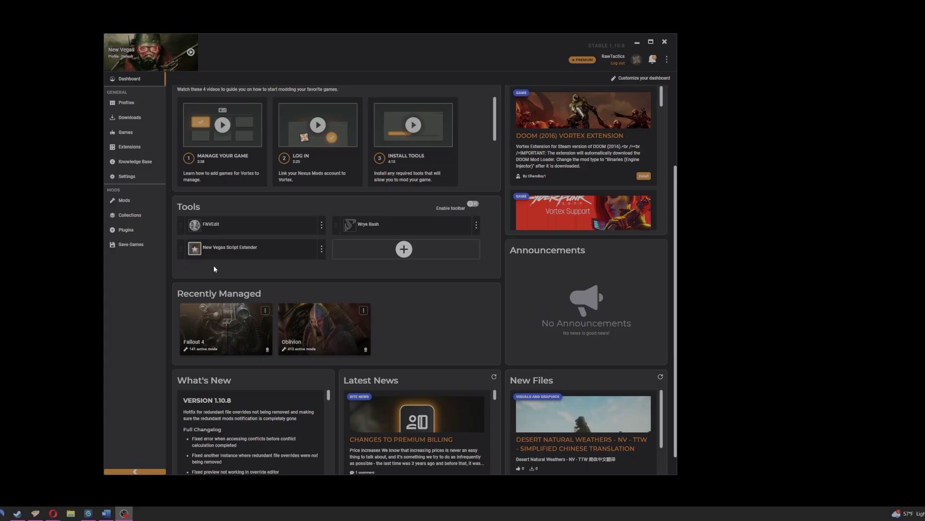
- Switch to Vortex to launch New Vegas and query the script extender version with getnvseversion in the game's console
left_click(319, 248)
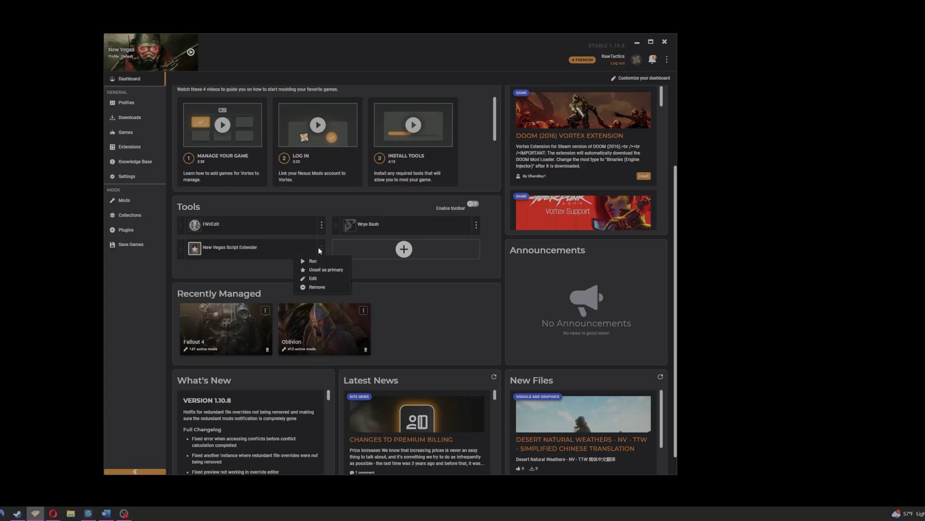
left_click(192, 53)
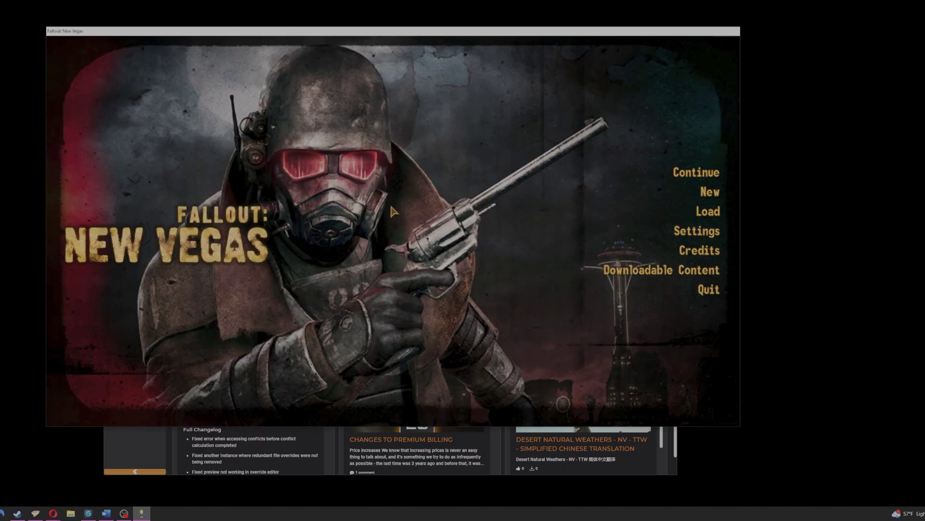
key("grave")
type("getnvse")
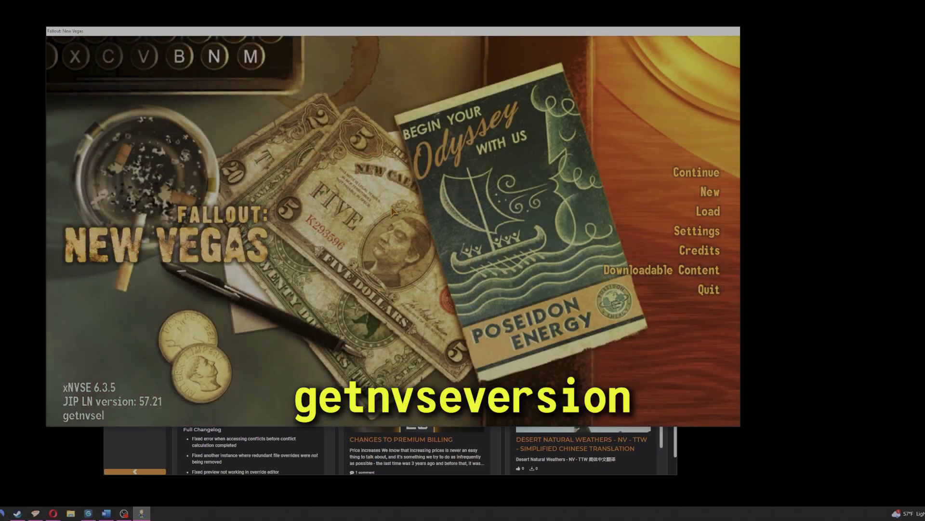
type("version")
key("Return")
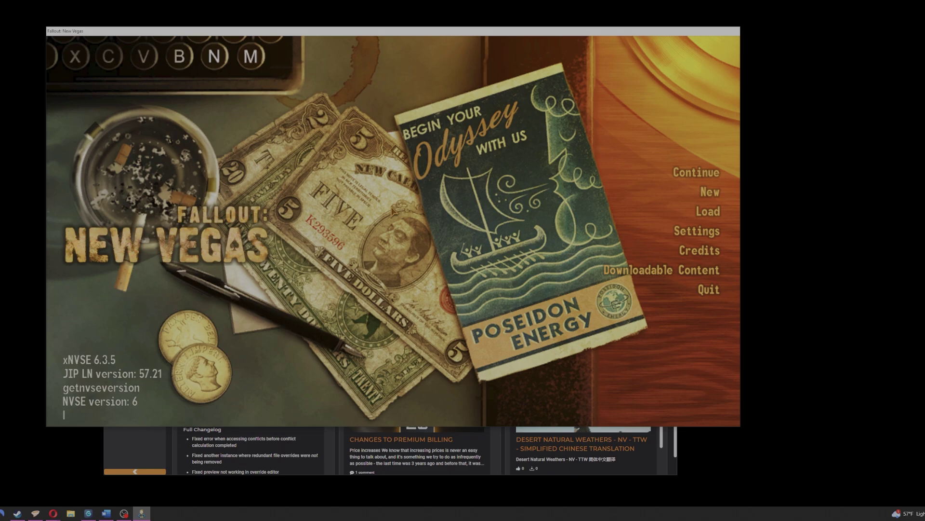
- Run getislaa in the game's console to check the 4GB patch
type("getislaal")
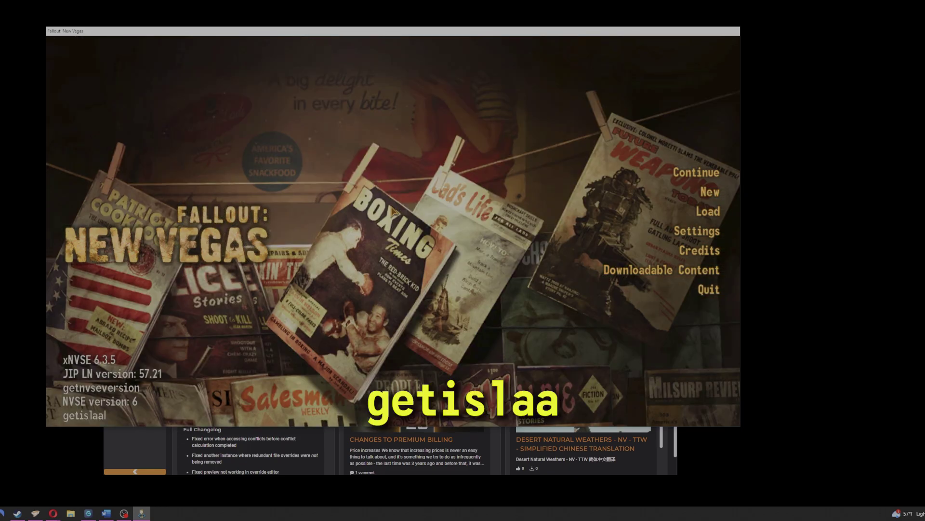
key("BackSpace")
key("Return")
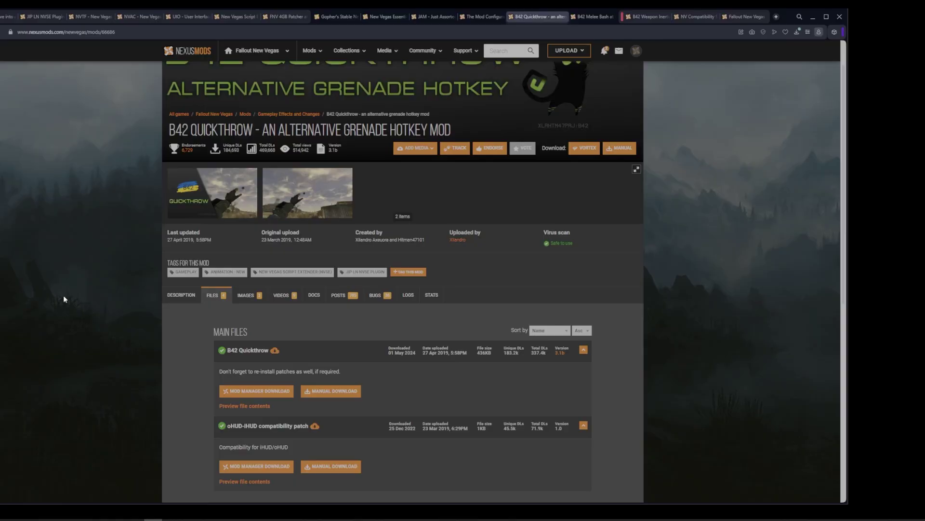
- Return to Nexus Mods in the browser and browse the newest Fallout New Vegas mods
scroll(400, 212, "up", 1)
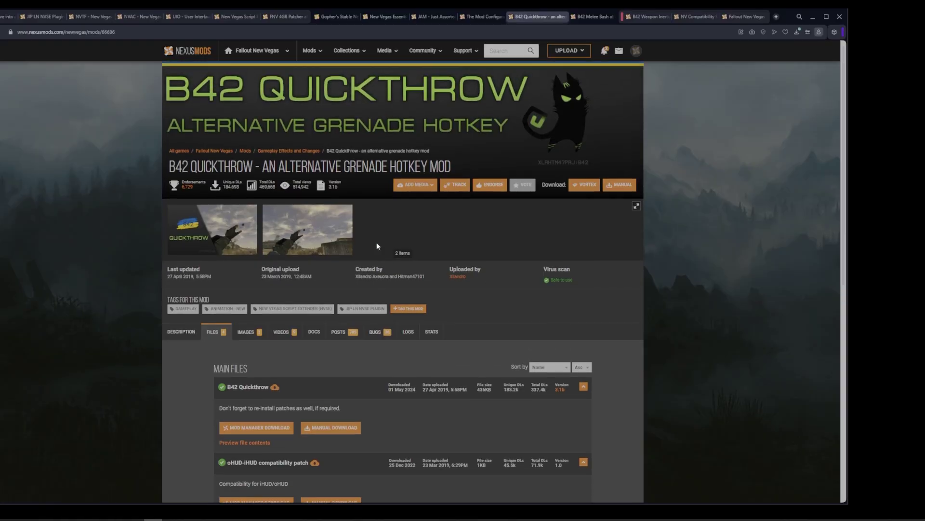
left_click(310, 51)
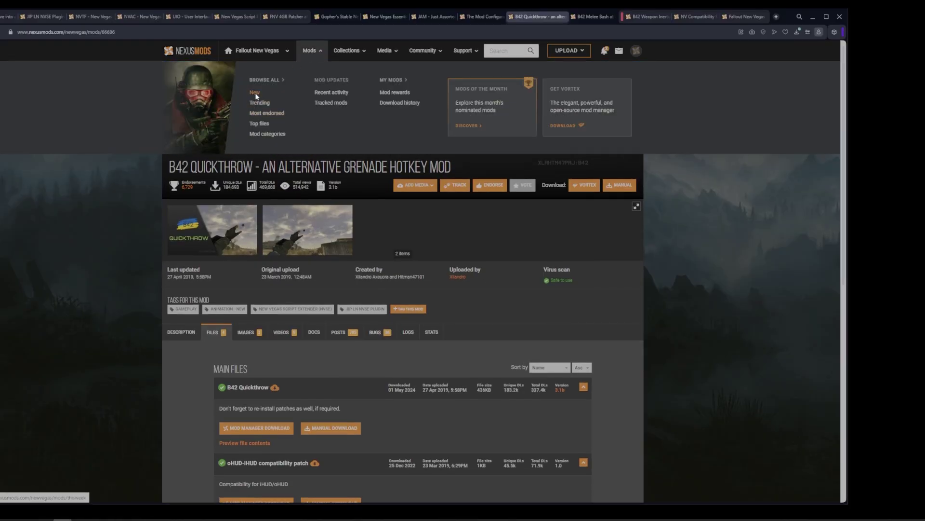
left_click(255, 93)
scroll(263, 181, "down", 5)
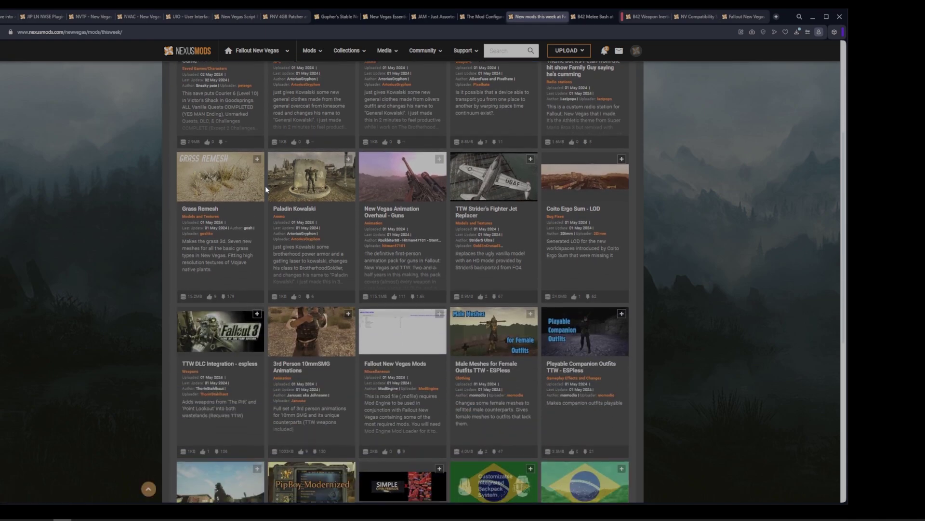
scroll(265, 184, "up", 5)
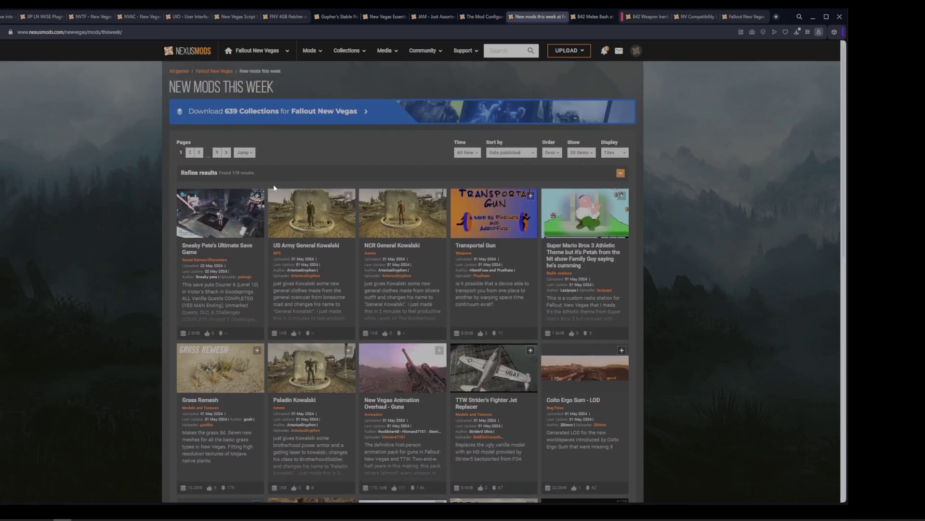
- Open the NCR General Kowalski mod from the new mods and view its download files
left_click(394, 233)
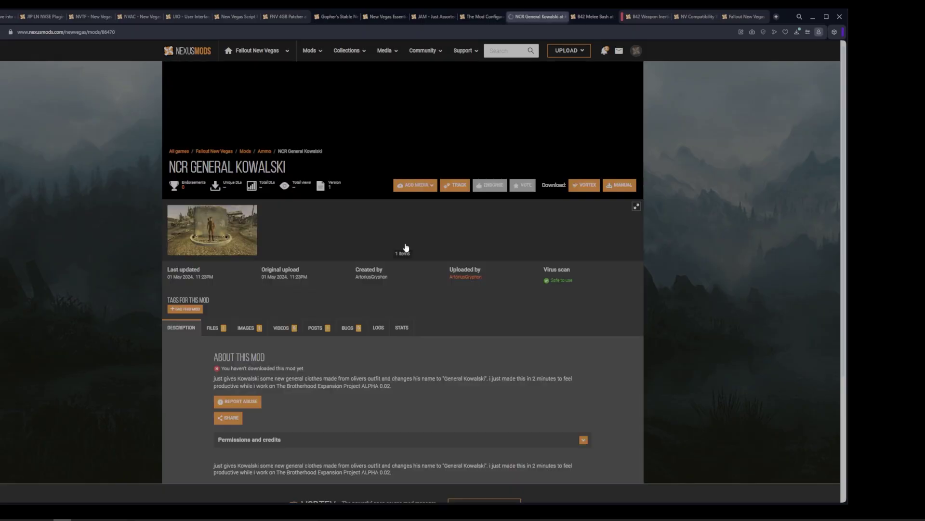
scroll(262, 260, "down", 2)
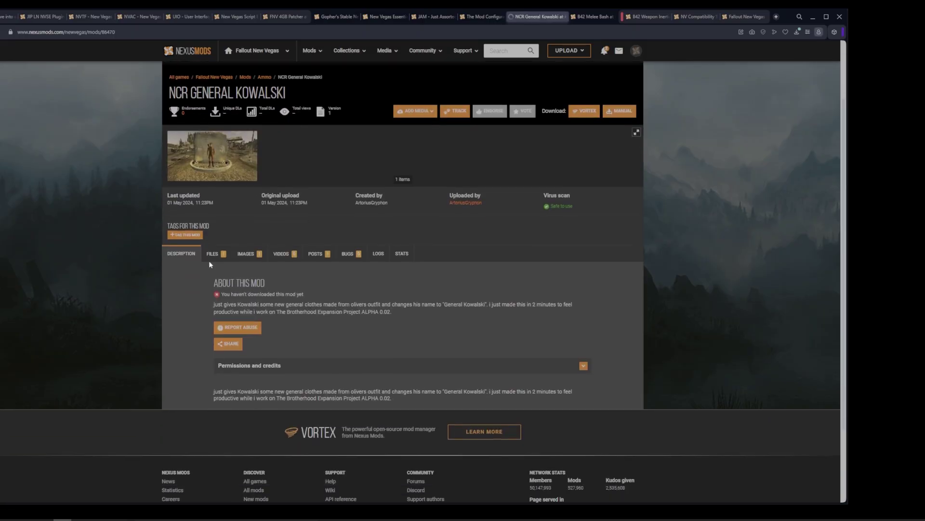
left_click(213, 262)
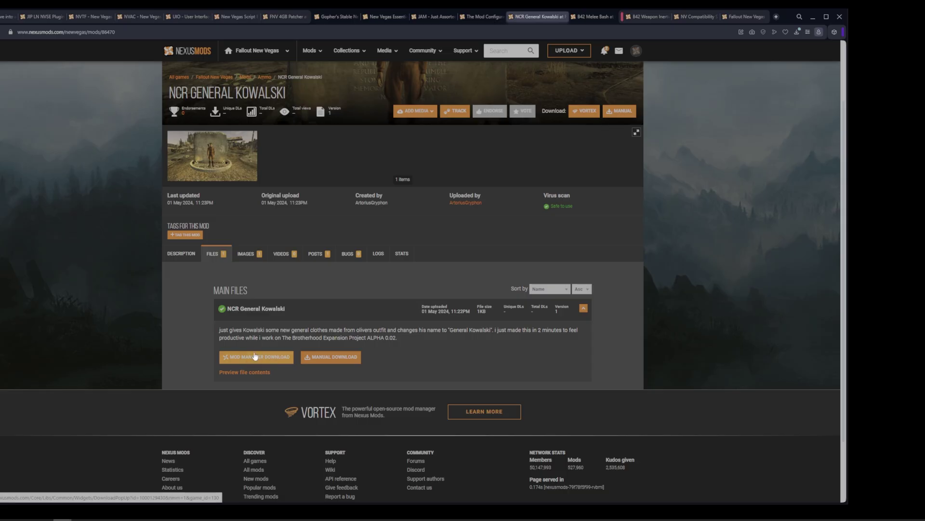
- Browse the Fallout New Vegas collections and open the New Vegas Essentials collection
scroll(257, 358, "up", 2)
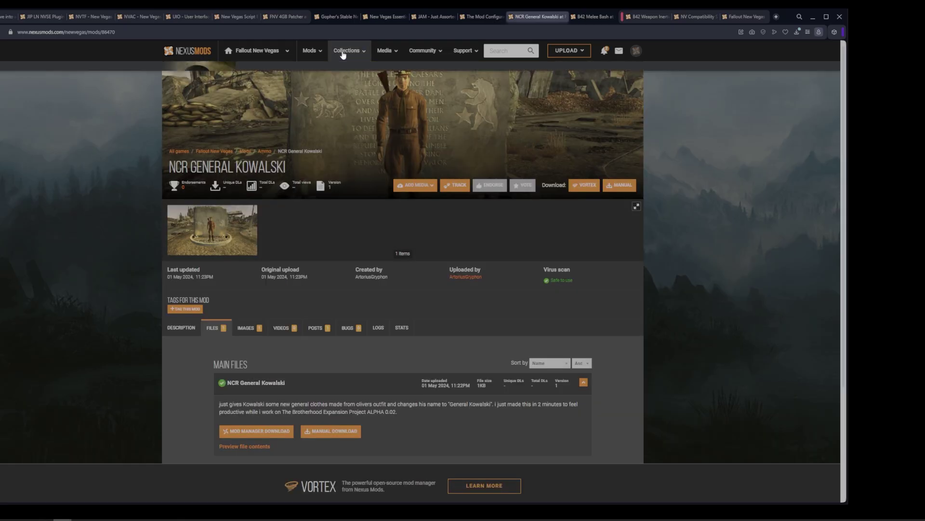
mouse_move(343, 55)
left_click(273, 114)
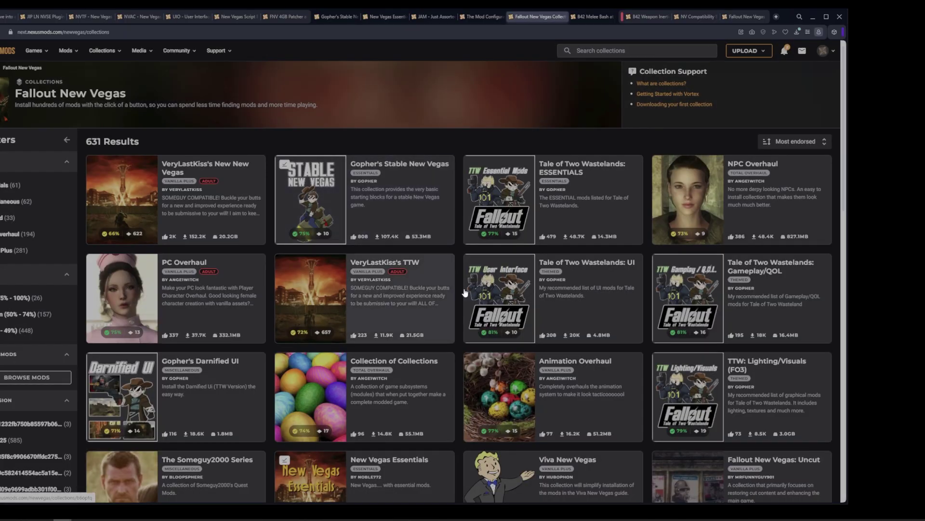
scroll(459, 278, "down", 3)
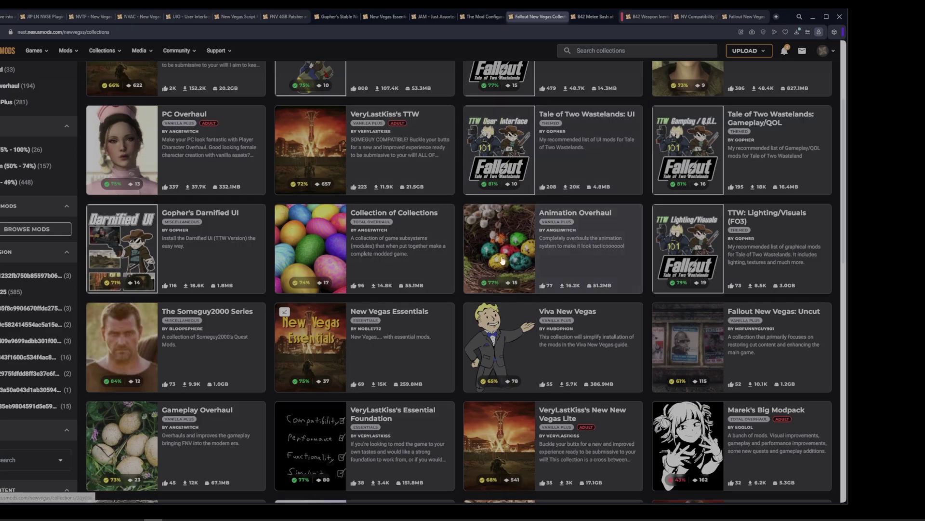
left_click(376, 344)
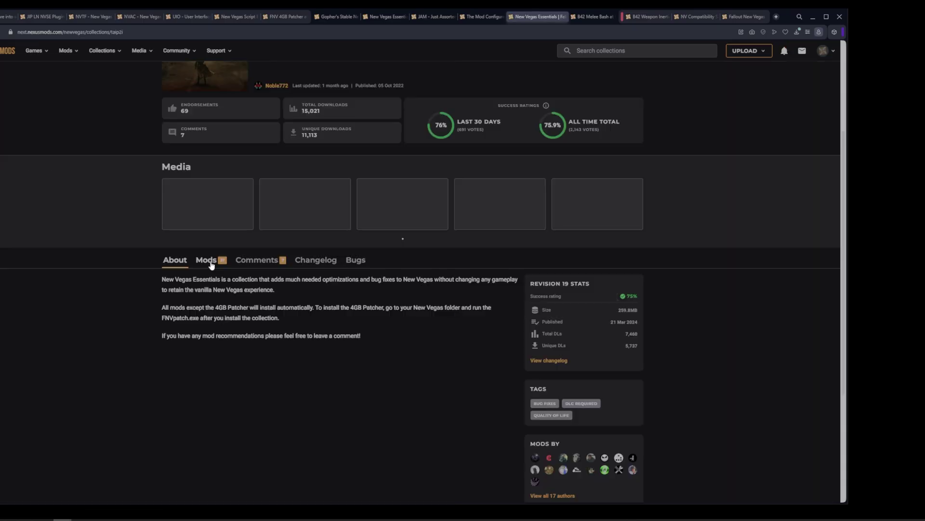
- Examine the full list of mods contained in the New Vegas Essentials collection
left_click(210, 261)
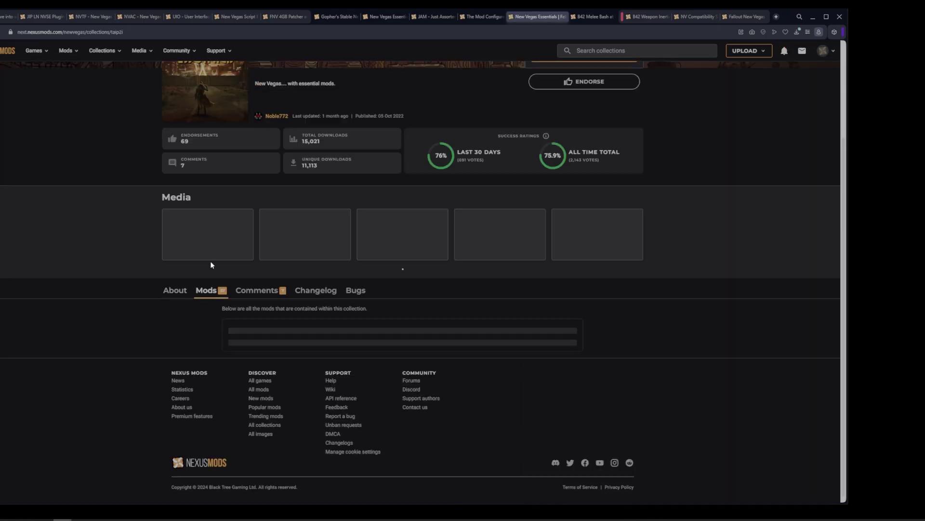
scroll(196, 303, "down", 3)
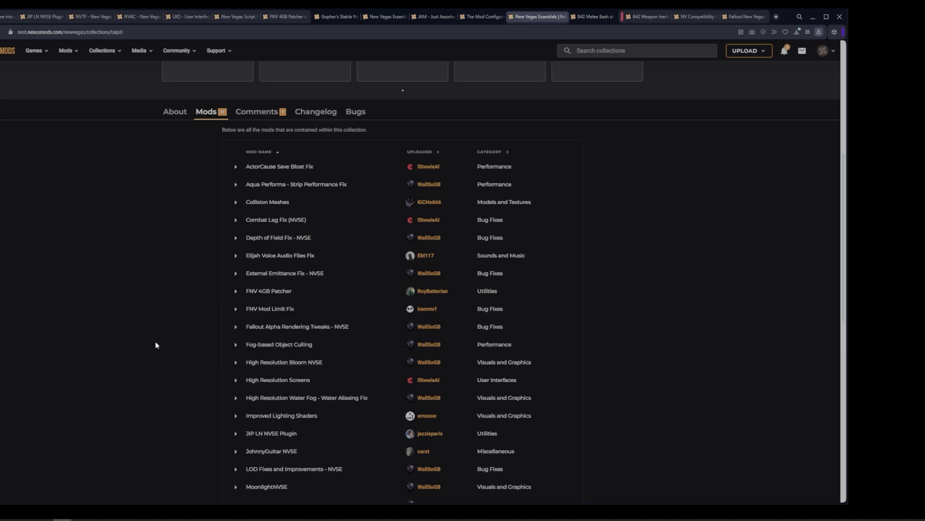
scroll(155, 342, "down", 3)
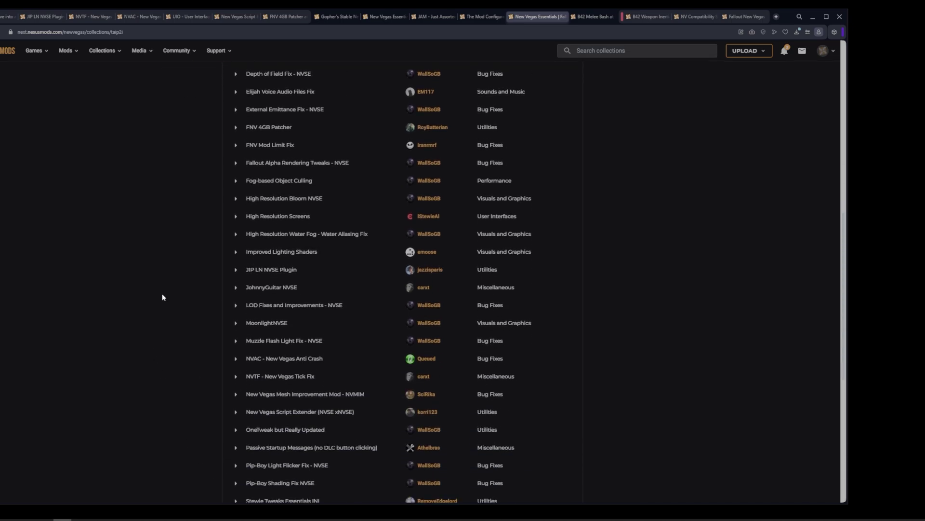
scroll(162, 297, "down", 4)
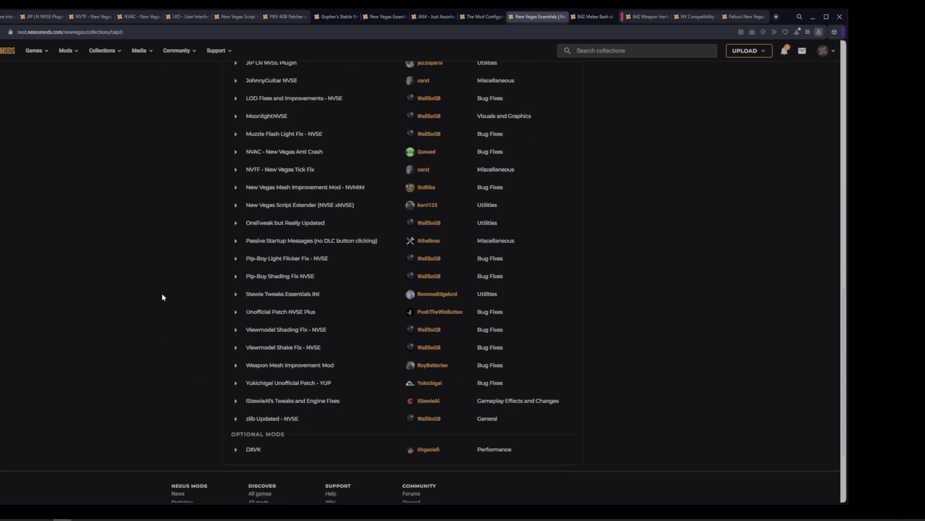
scroll(162, 296, "up", 4)
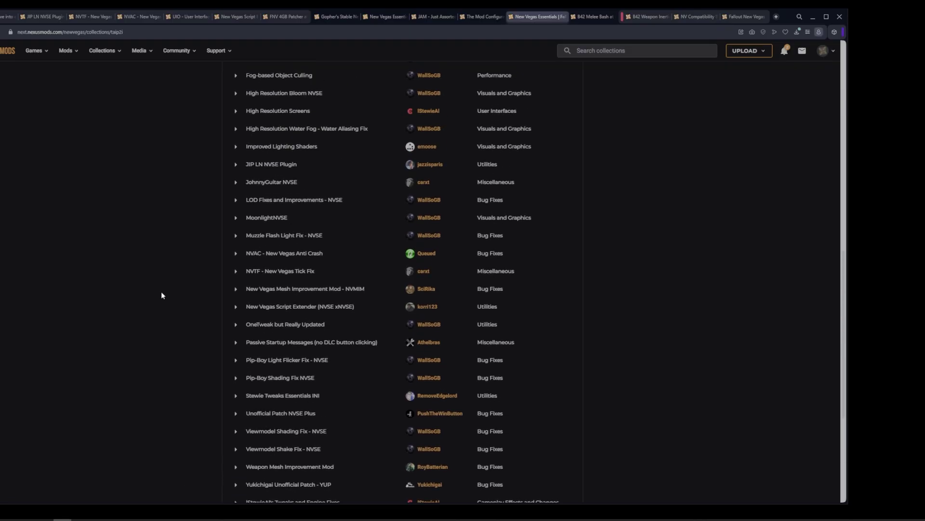
scroll(162, 292, "up", 3)
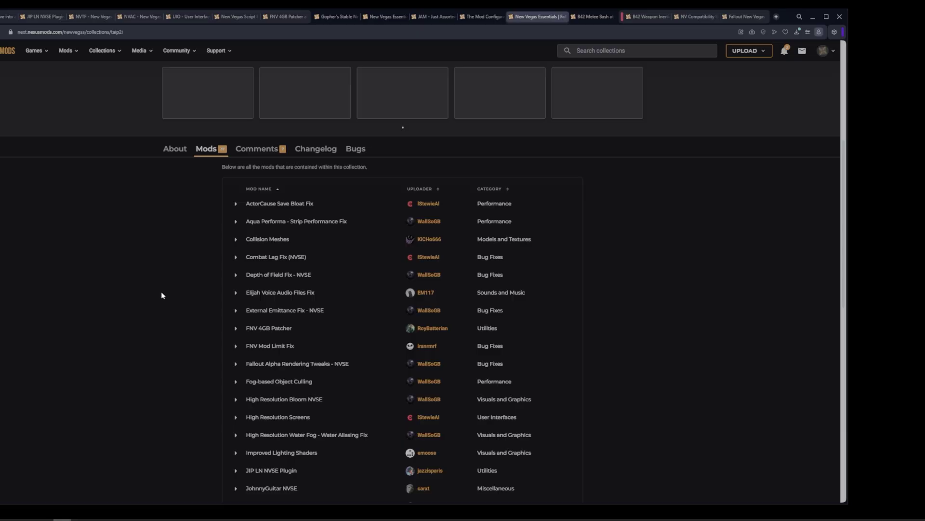
- Preview the summary of FNV Mod Limit Fix in the collection's mod list
mouse_move(241, 349)
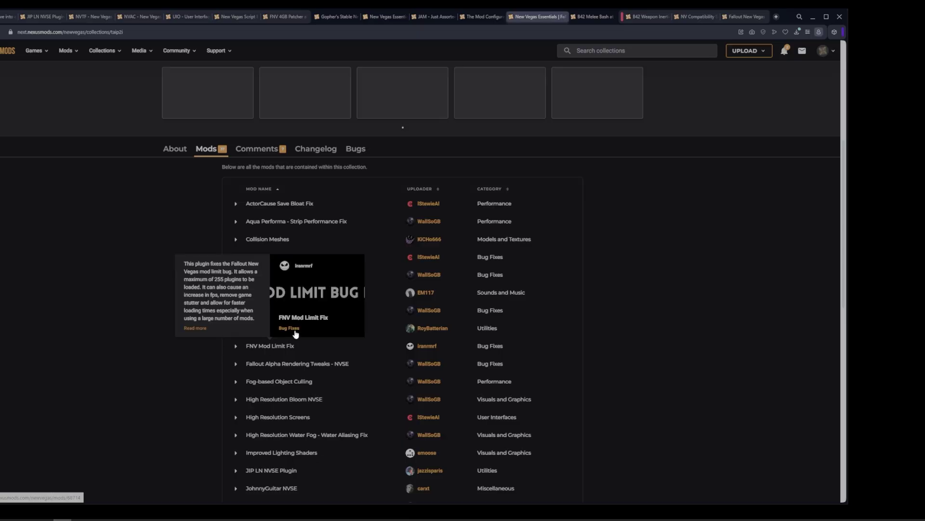
mouse_move(276, 328)
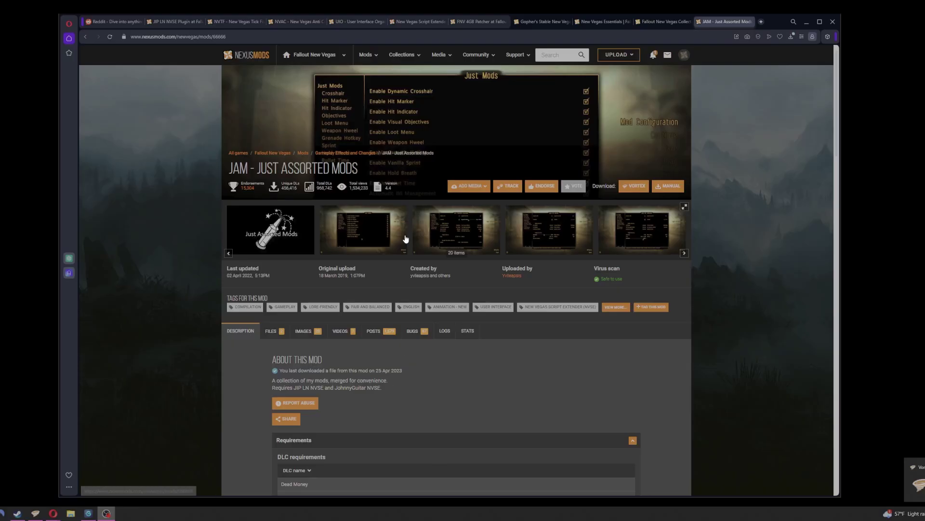
- Open the files of JAM - Just Assorted Mods and download the main Just Assorted Mods file through the mod manager
scroll(336, 369, "down", 1)
left_click(271, 259)
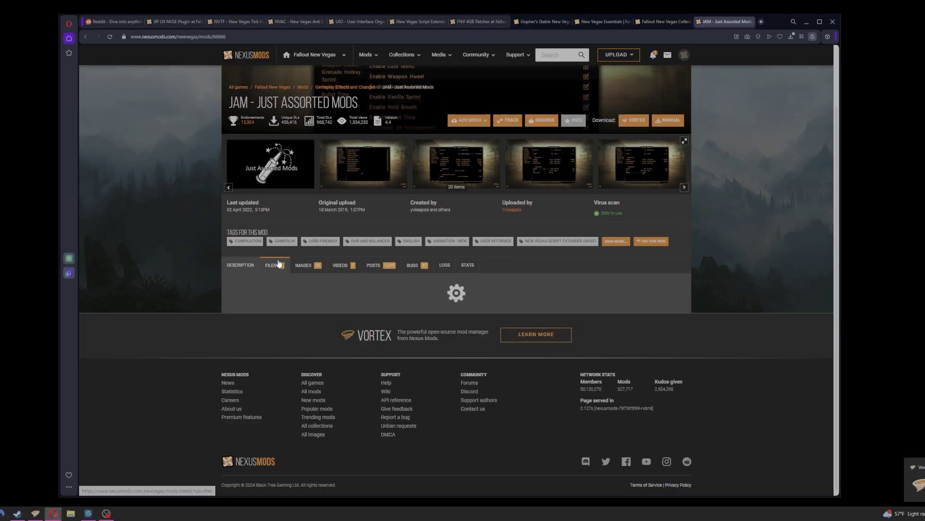
scroll(338, 329, "down", 1)
scroll(338, 329, "down", 1)
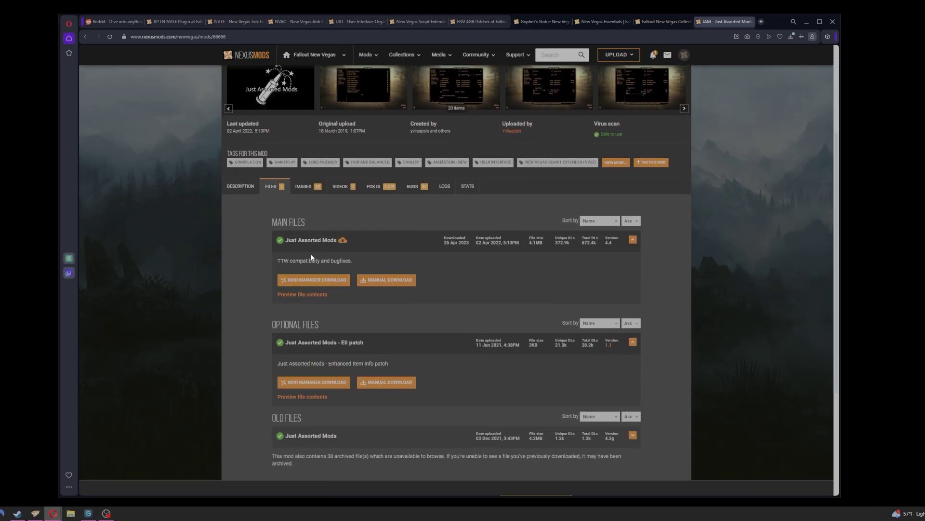
left_click(324, 283)
left_click(324, 283)
- Expand the requirements of the B42 Quickthrow mod and open the required The Mod Configuration Menu page
scroll(356, 202, "down", 2)
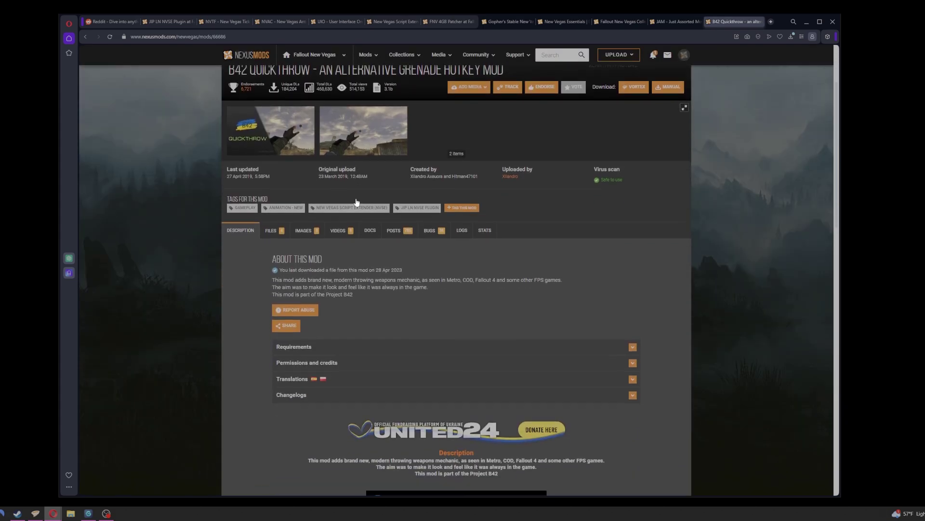
scroll(357, 202, "down", 2)
left_click(313, 266)
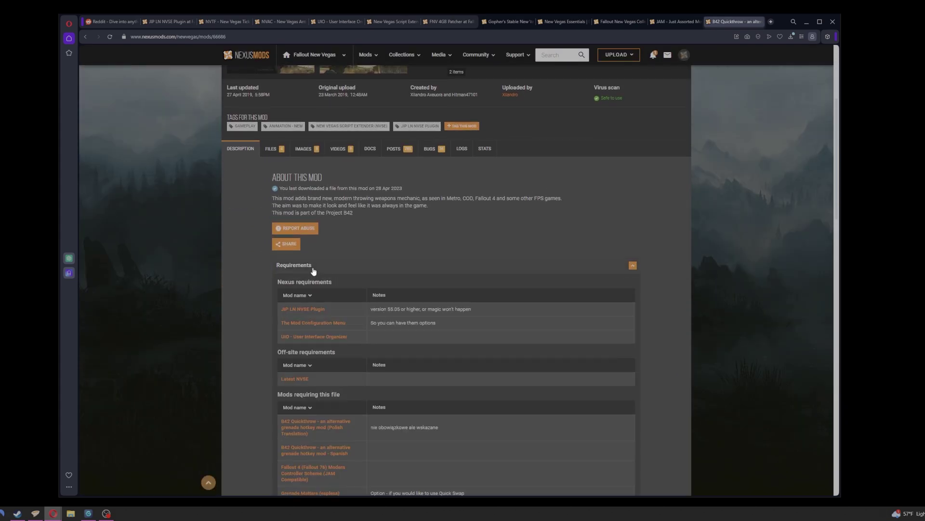
left_click(313, 323)
- Check the requirements of The Mod Configuration Menu and collapse the section
scroll(746, 174, "down", 3)
left_click(331, 217)
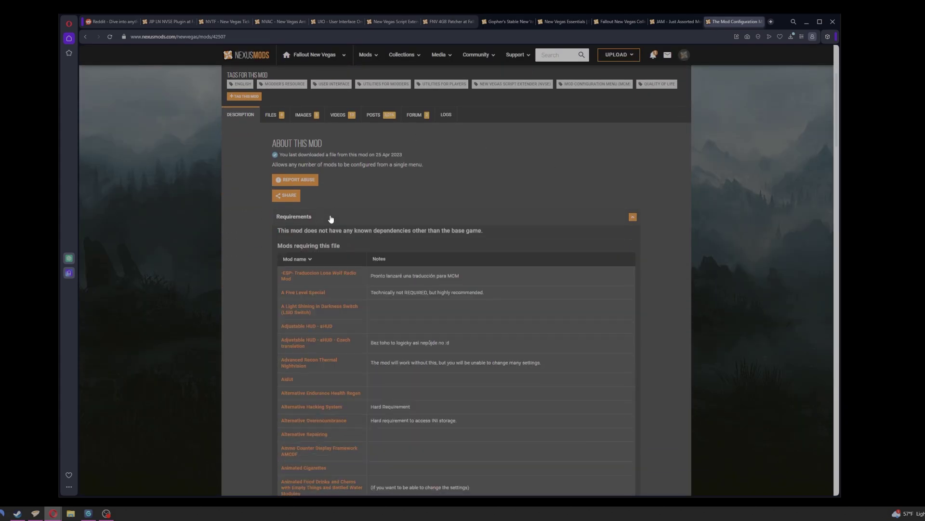
left_click(388, 217)
- Download the main file of The Mod Configuration Menu through the mod manager and run its installation
scroll(388, 217, "up", 3)
left_click(270, 259)
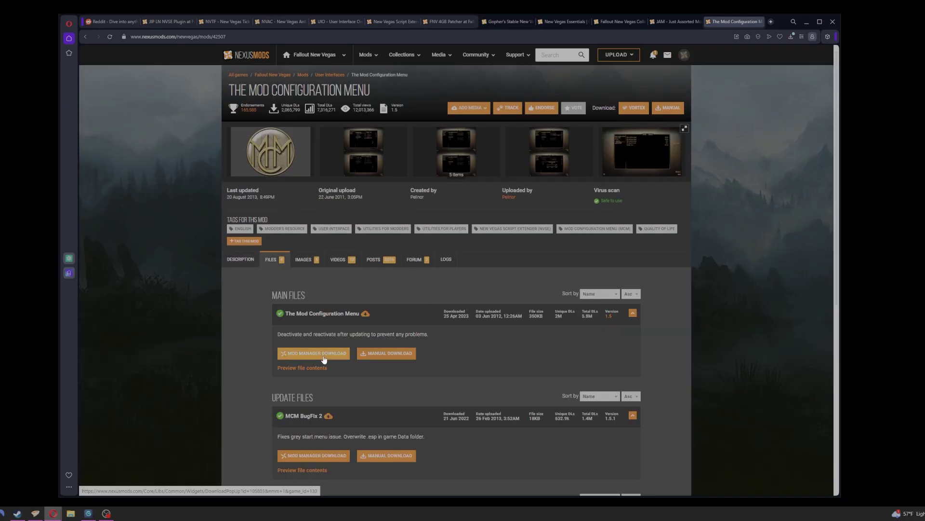
left_click(316, 353)
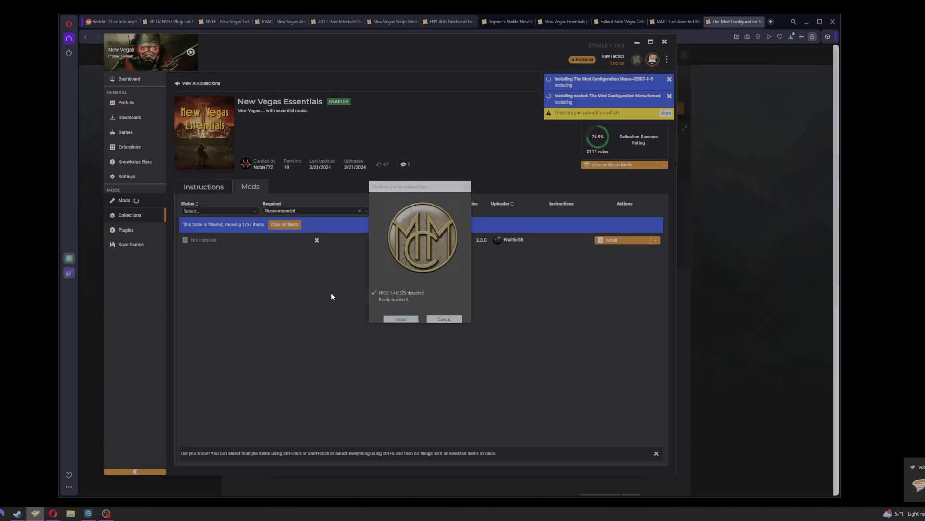
left_click(401, 319)
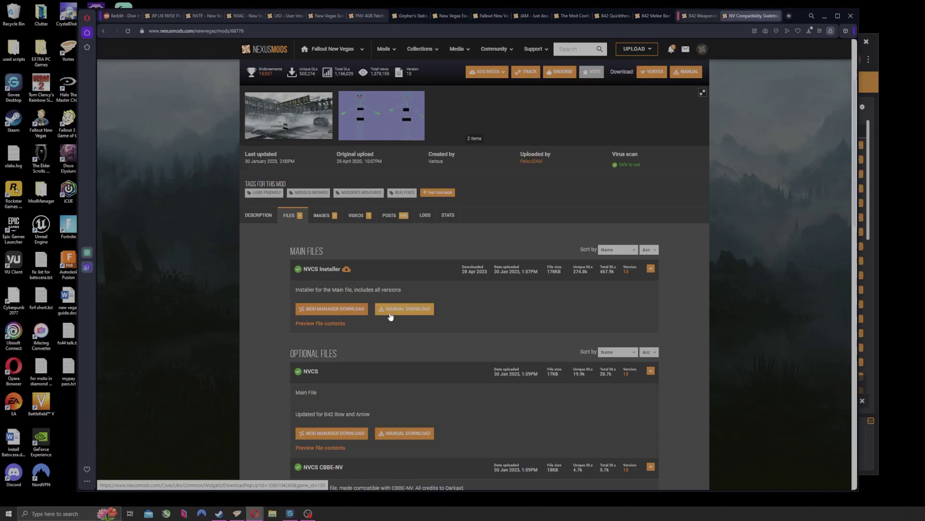
- Download the NVCS Installer main file through the mod manager
left_click(351, 309)
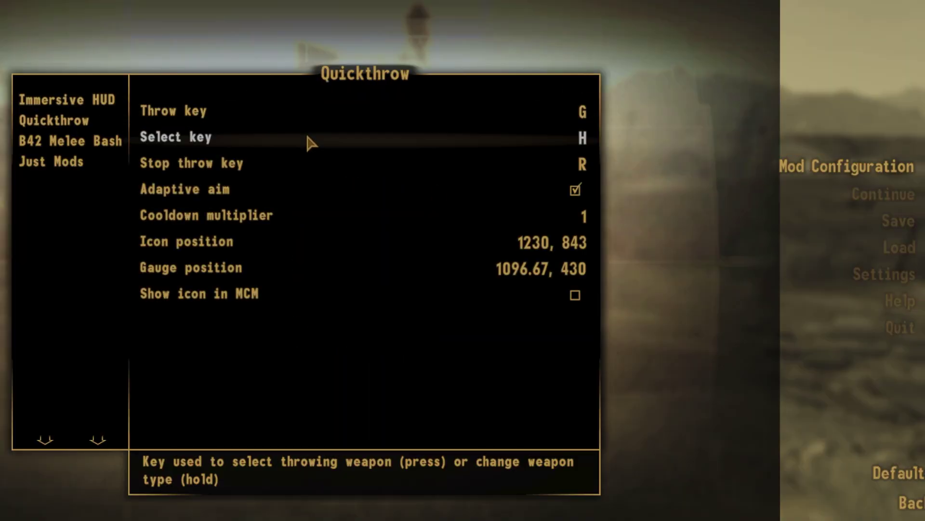
- Look through the in-game mod configuration for B42 Melee Bash, Just Mods and its Crosshair settings
left_click(76, 141)
left_click(58, 162)
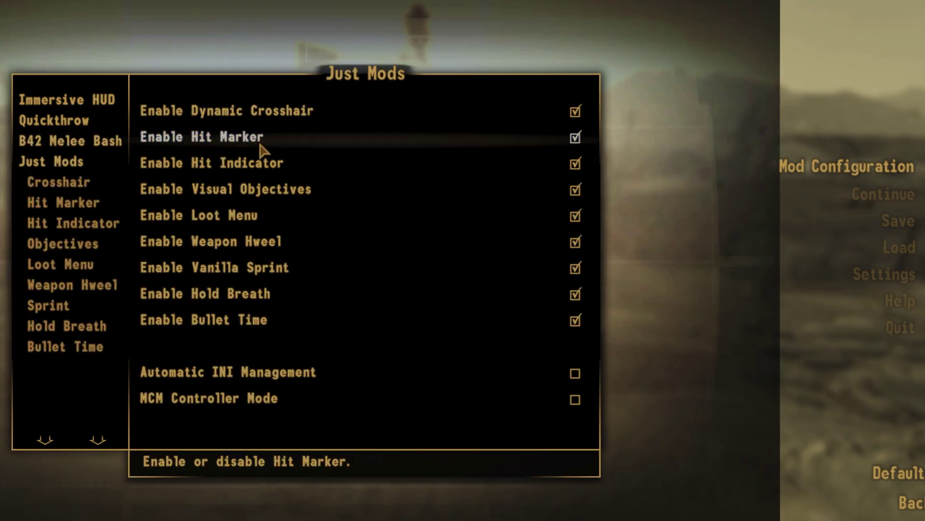
left_click(59, 181)
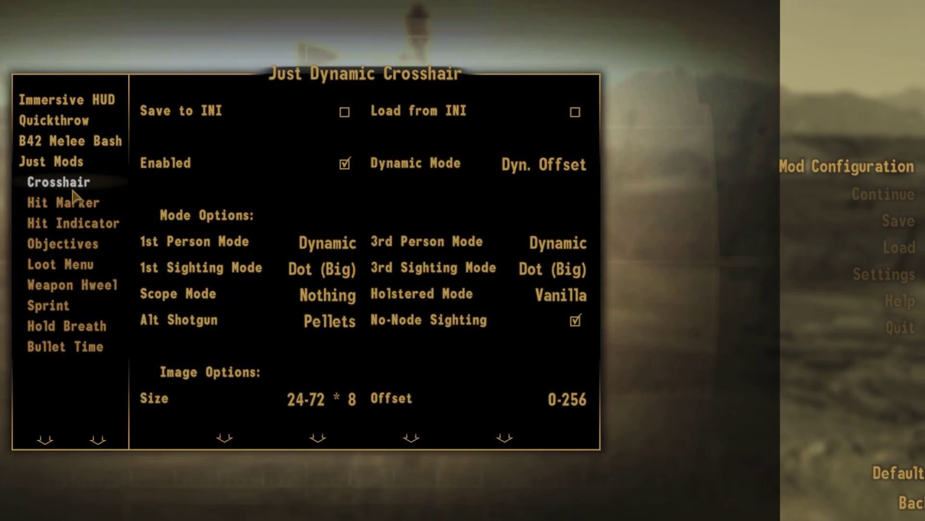
- Set the first-person sighting crosshair mode to Nothing and open the Sprint settings of Just Mods
left_click(348, 268)
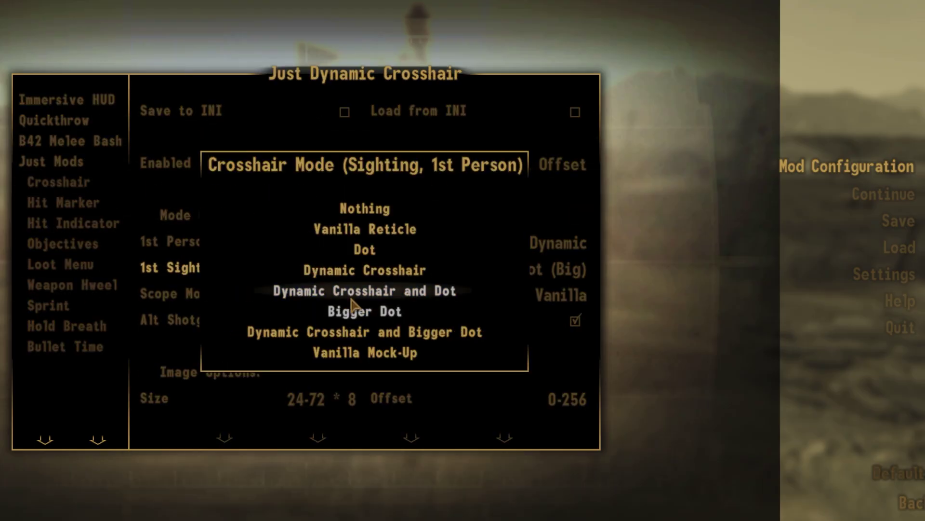
left_click(314, 249)
left_click(312, 266)
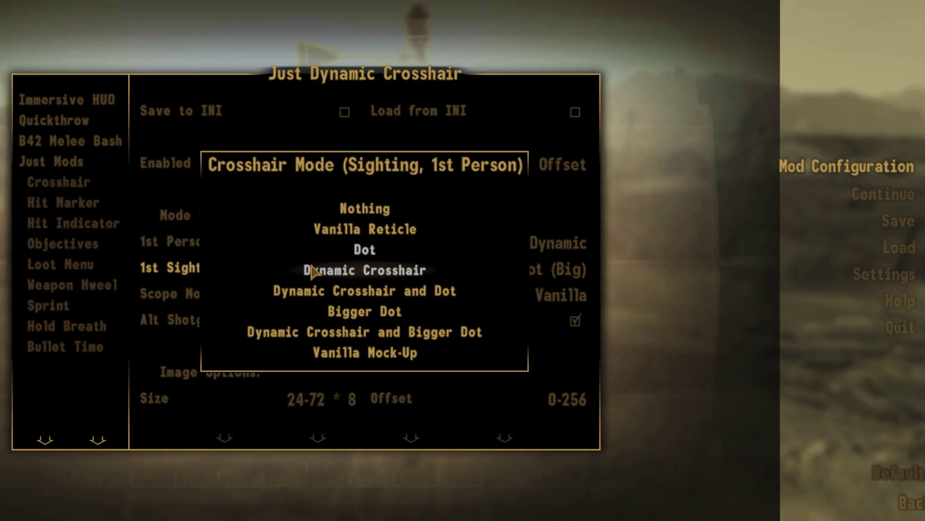
left_click(364, 207)
left_click(97, 304)
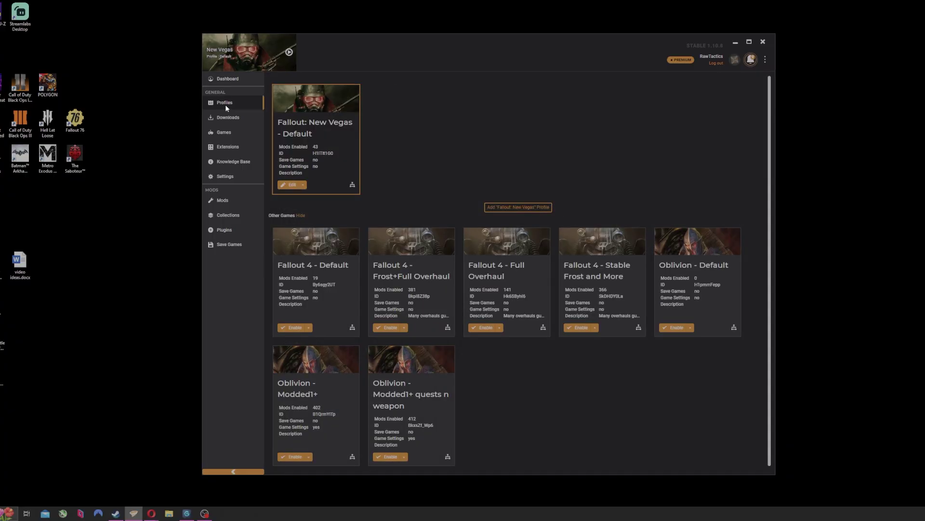
- In Vortex, clone the Fallout: New Vegas Default profile and name the copy Base Mod List
left_click(300, 185)
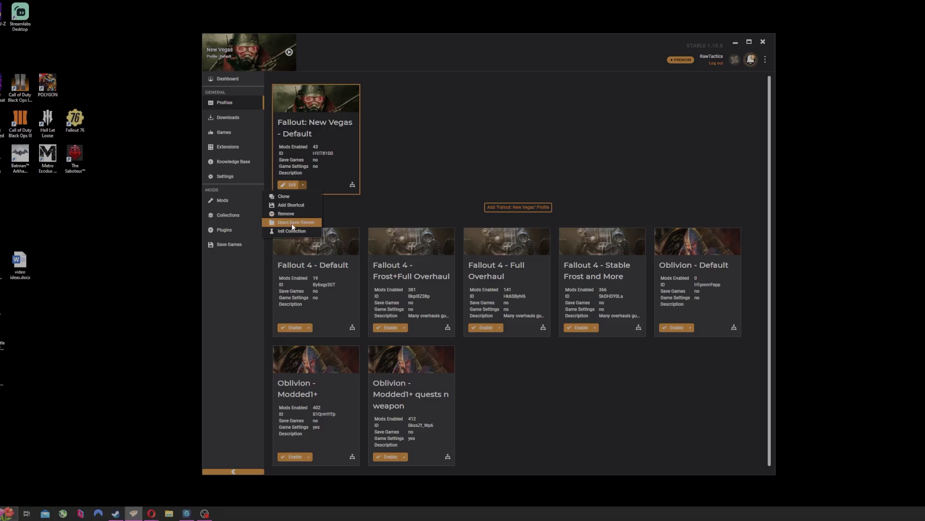
left_click(284, 196)
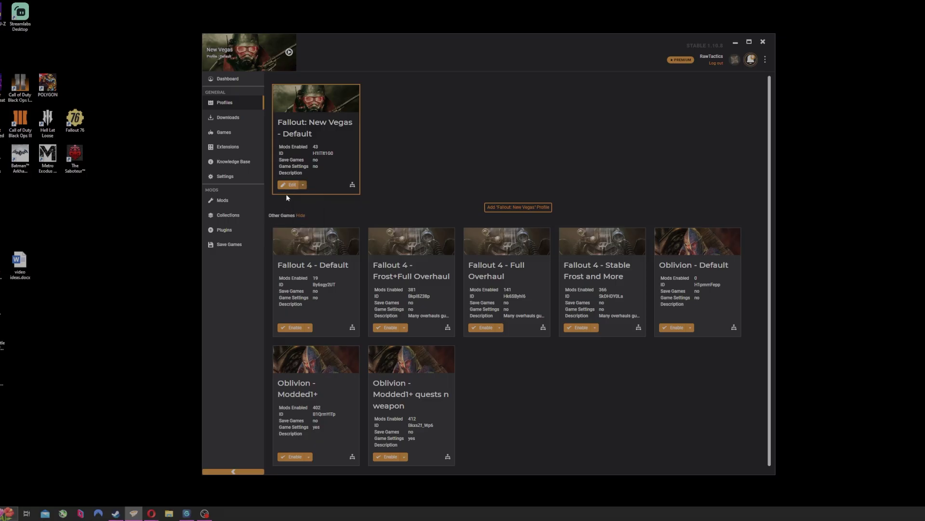
left_click_drag(401, 104, 384, 103)
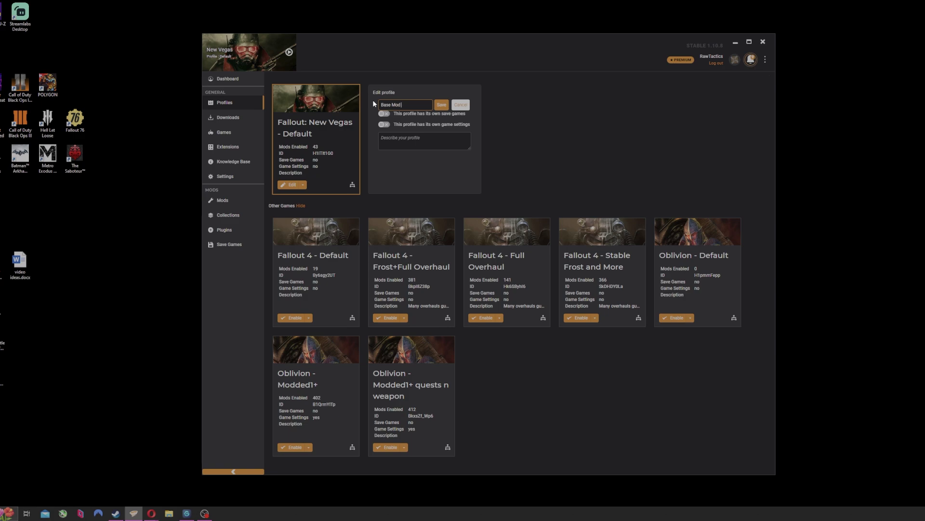
type("List")
key("Return")
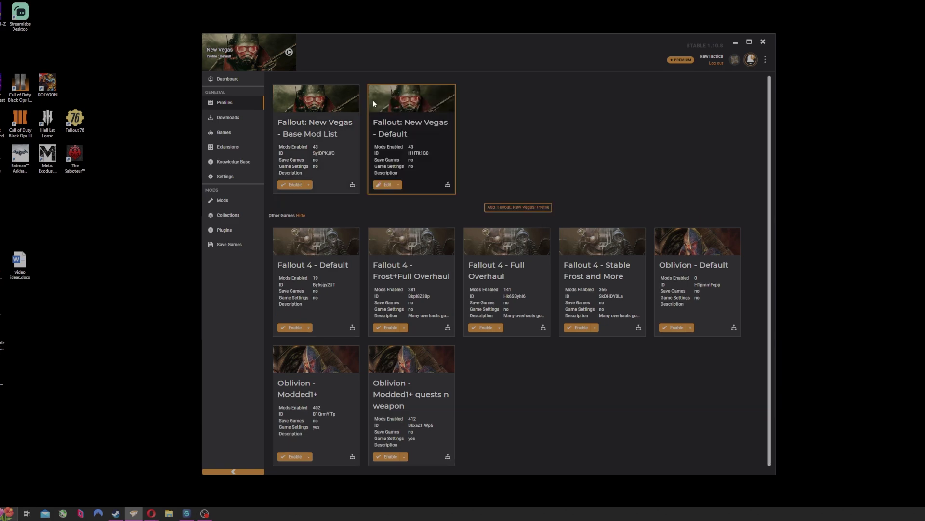
- Clone the Fallout: New Vegas Default profile again and clear the name of the new copy
left_click(398, 184)
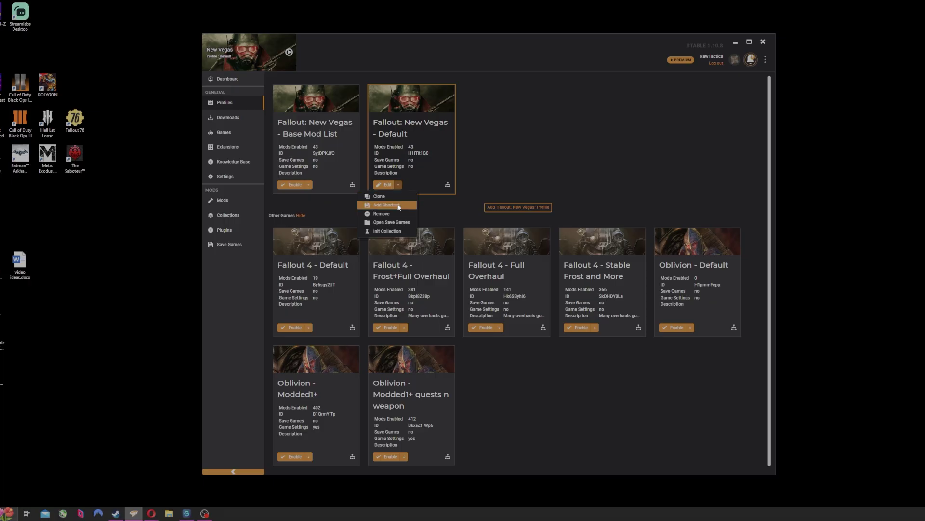
left_click(391, 197)
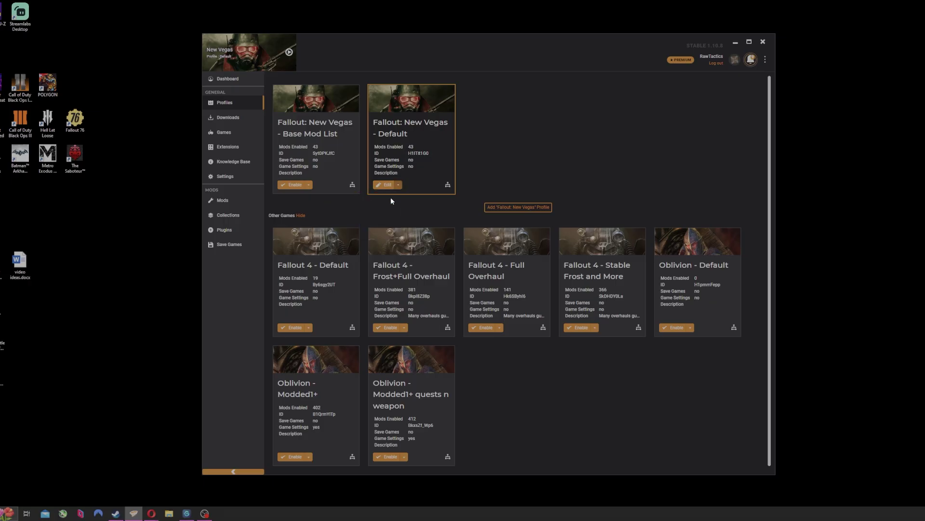
left_click_drag(499, 107, 476, 104)
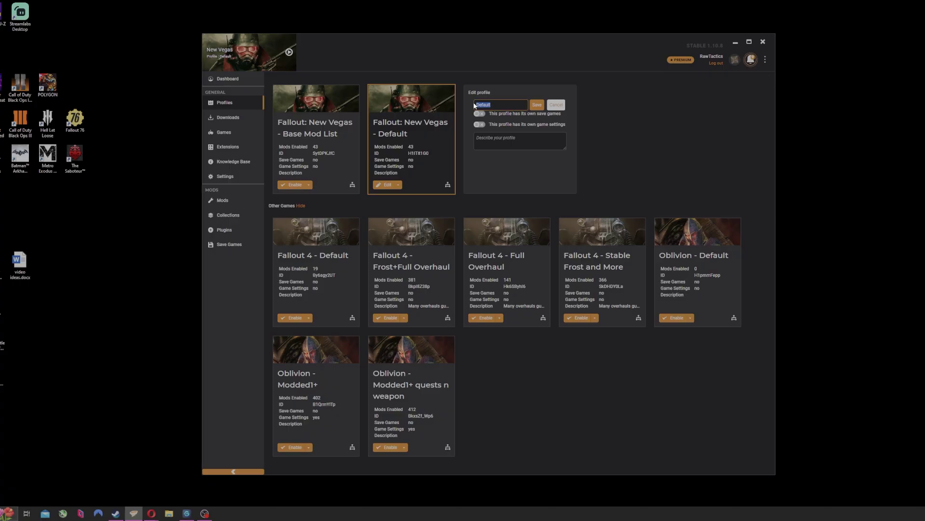
key("BackSpace")
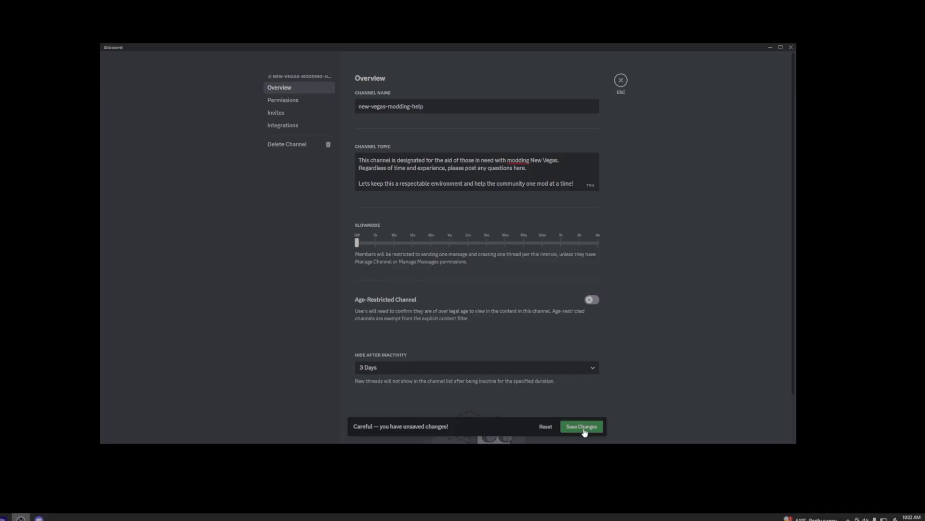
- In Discord, save the changes to the new-vegas-modding-help channel and close its settings
left_click(582, 426)
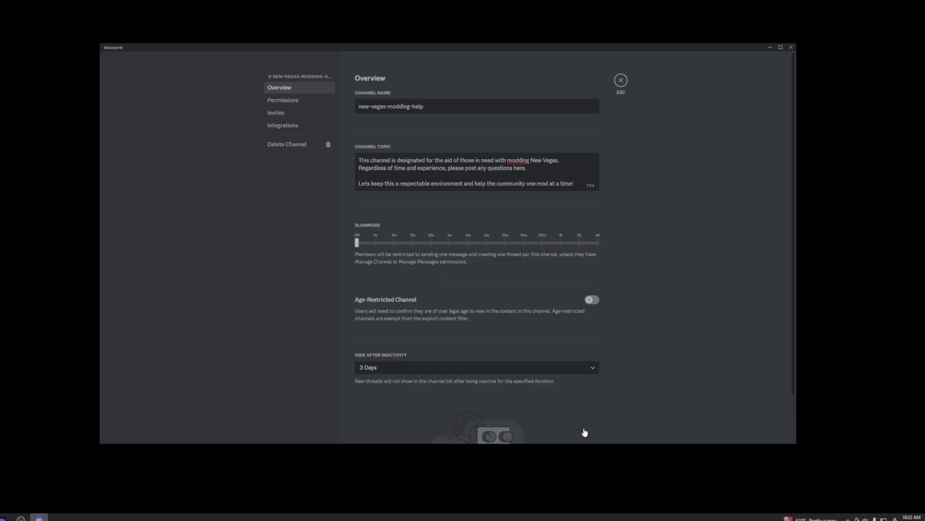
left_click(622, 81)
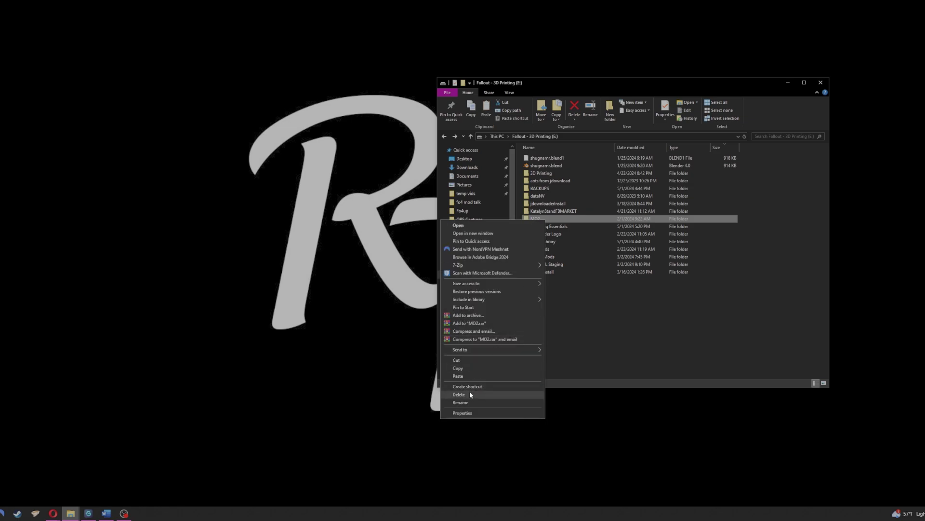
- Delete the MO2 folder from the Fallout - 3D Printing (E:) drive
left_click(469, 395)
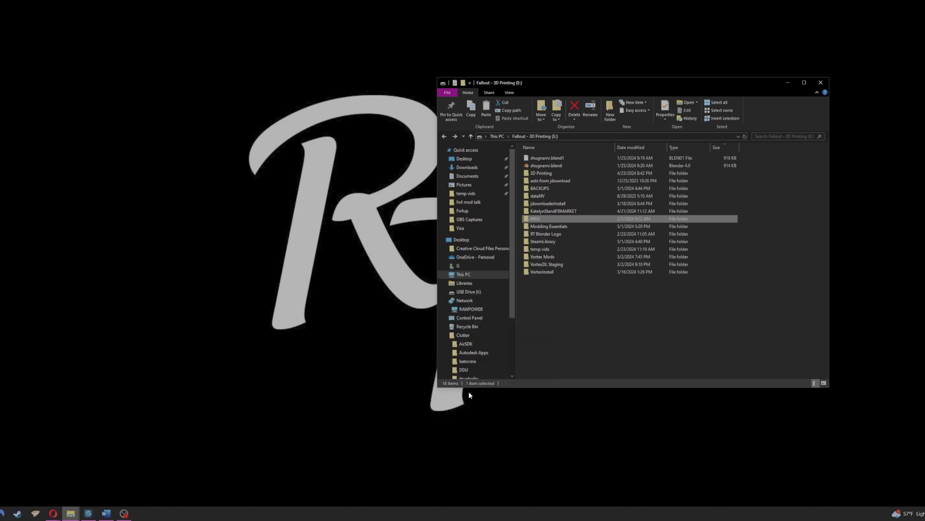